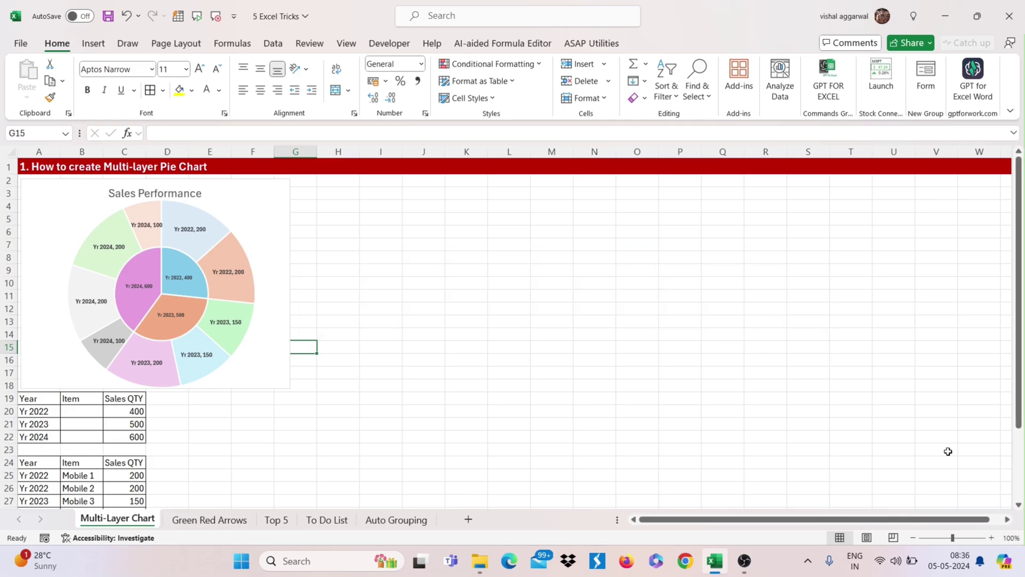
- Insert a doughnut chart of the yearly totals 400, 500 and 600 in C20:C22
{"action": "left_click", "coordinate": [111, 168]}
{"action": "left_click", "coordinate": [42, 170]}
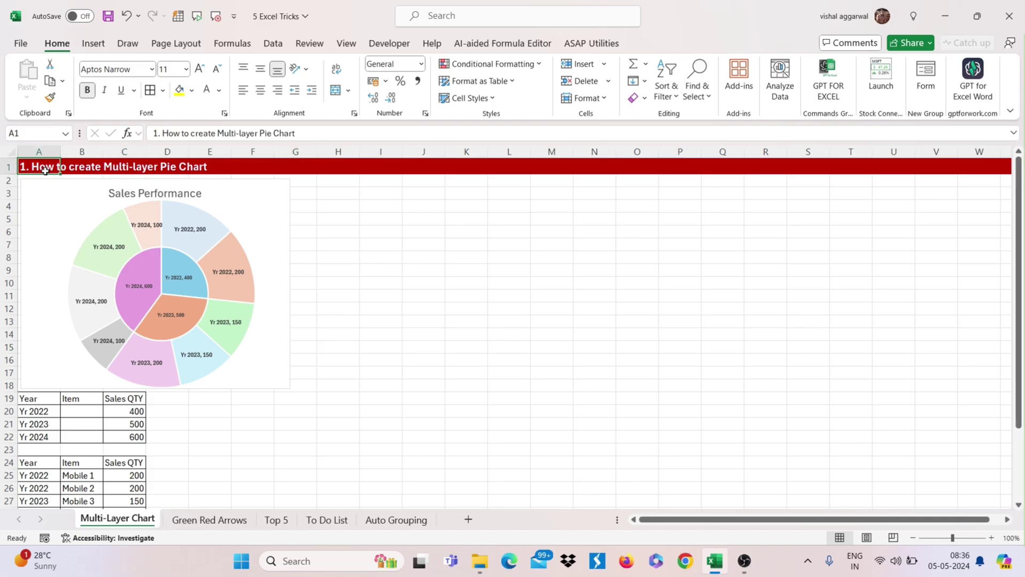
{"action": "left_click", "coordinate": [133, 409]}
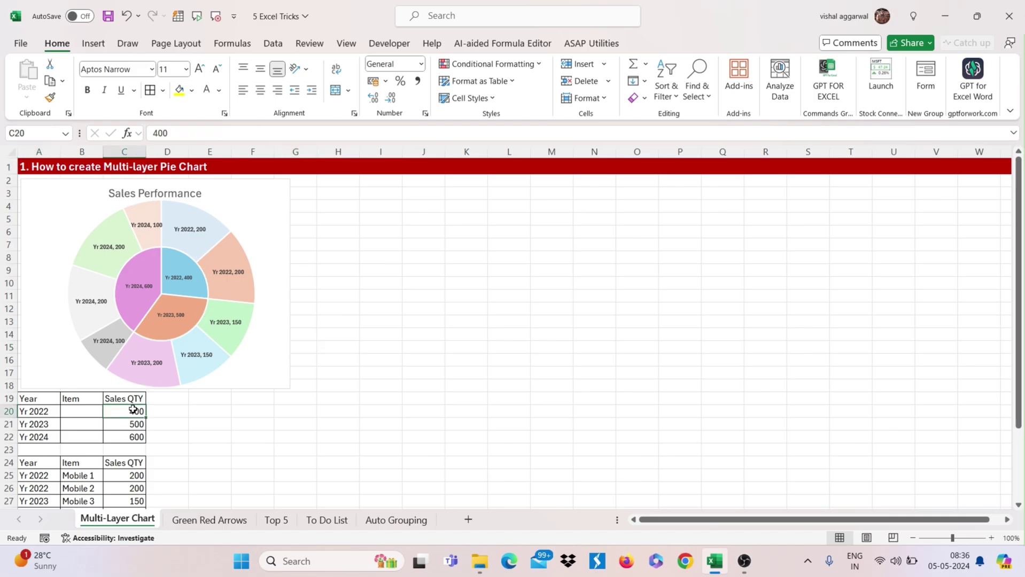
{"action": "left_click_drag", "start_coordinate": [128, 410], "coordinate": [128, 437]}
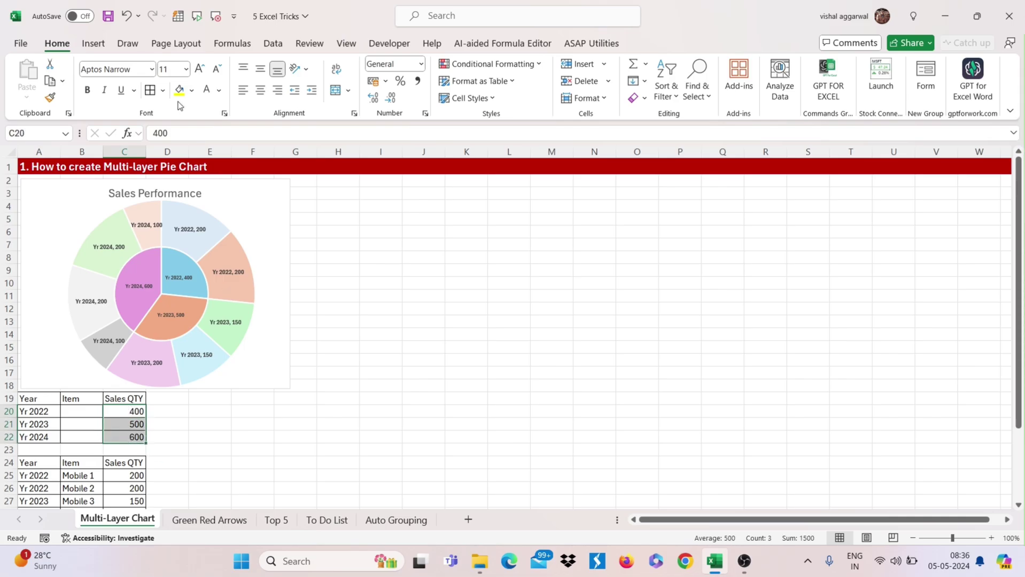
{"action": "left_click", "coordinate": [92, 47]}
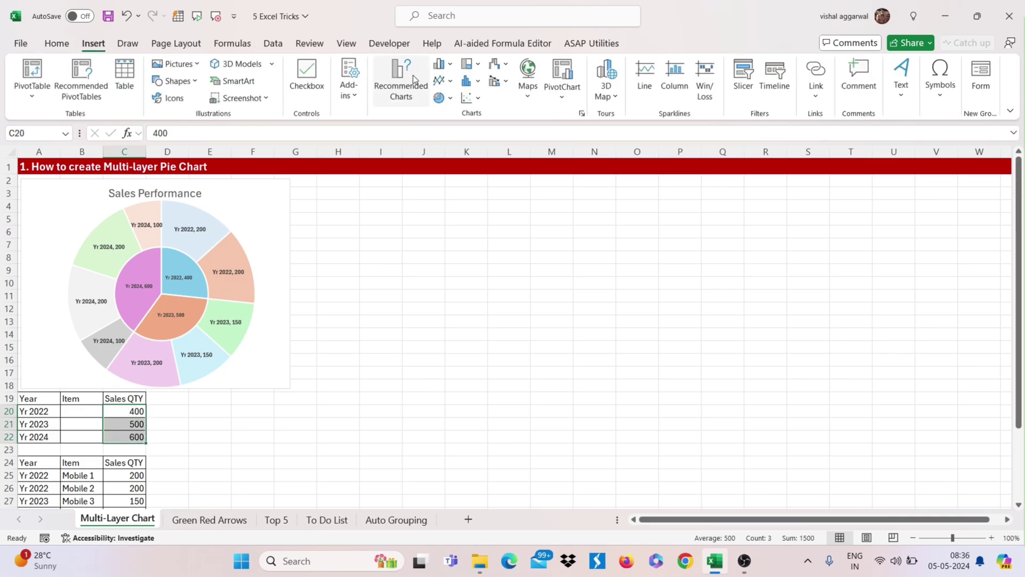
{"action": "left_click", "coordinate": [451, 99]}
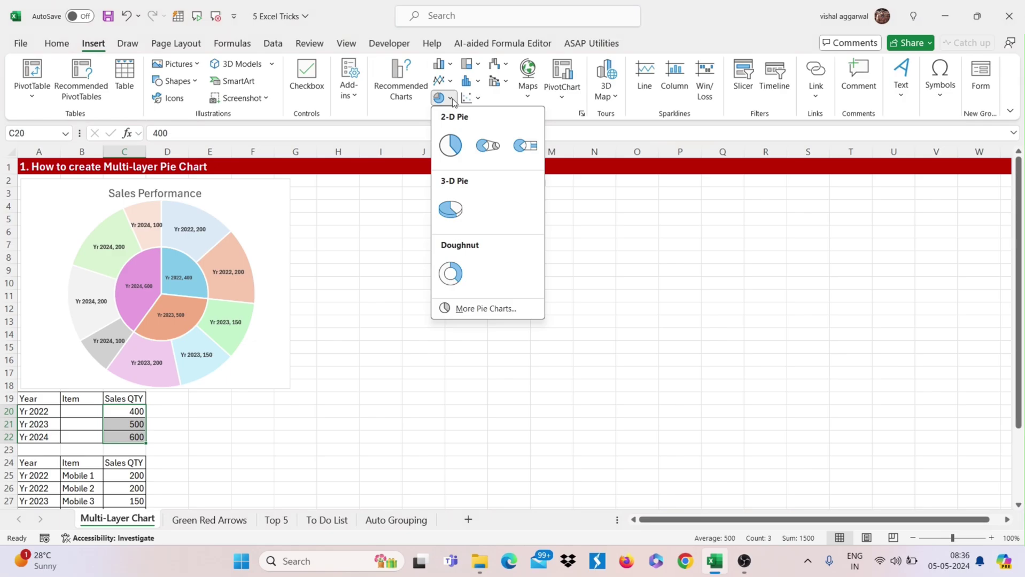
{"action": "left_click", "coordinate": [451, 260]}
- Move the doughnut chart up-left and set its hole size to 0% so it becomes a solid pie
{"action": "left_click_drag", "start_coordinate": [597, 261], "coordinate": [584, 227]}
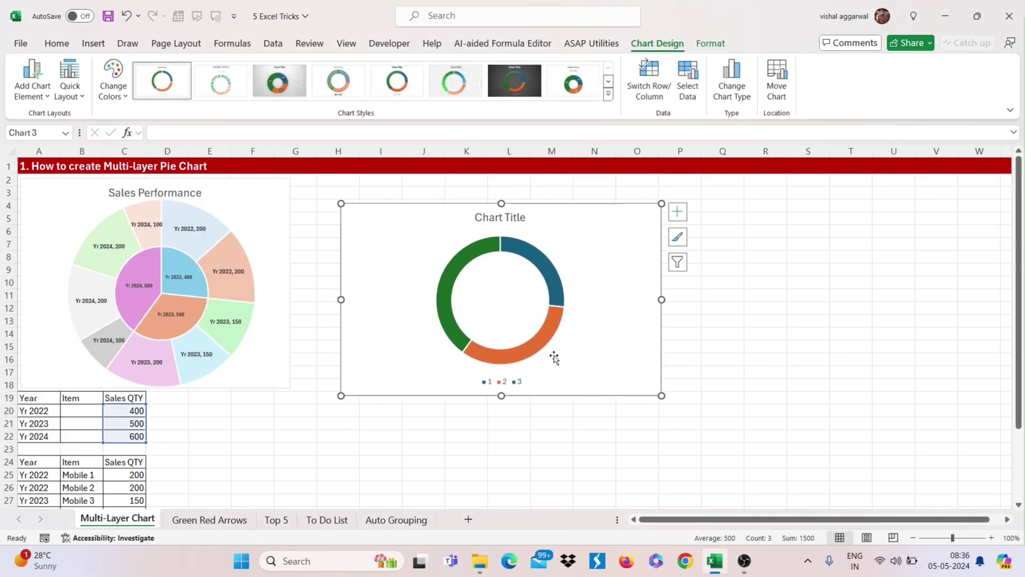
{"action": "left_click", "coordinate": [526, 355]}
{"action": "right_click", "coordinate": [527, 356]}
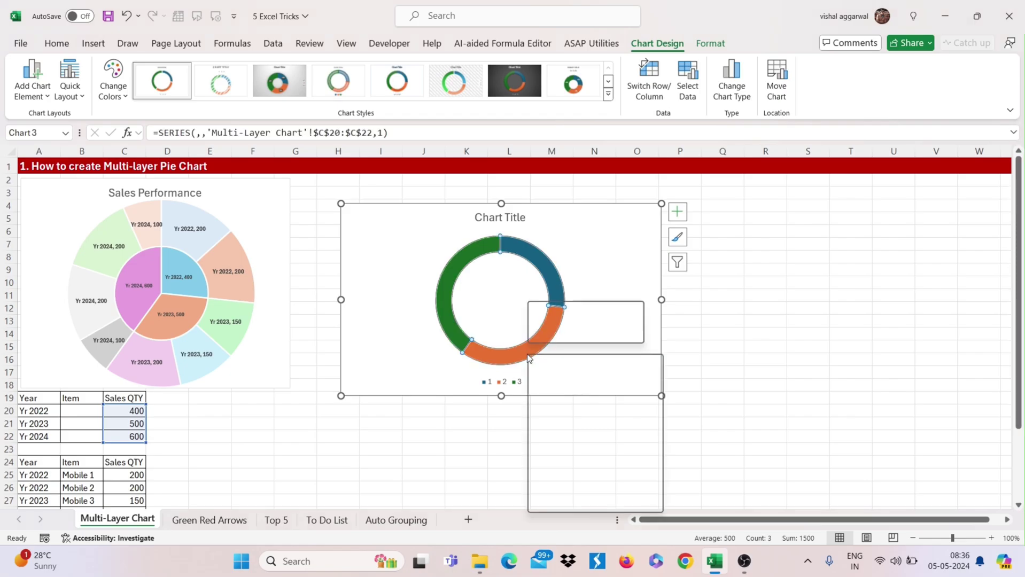
{"action": "left_click", "coordinate": [559, 501]}
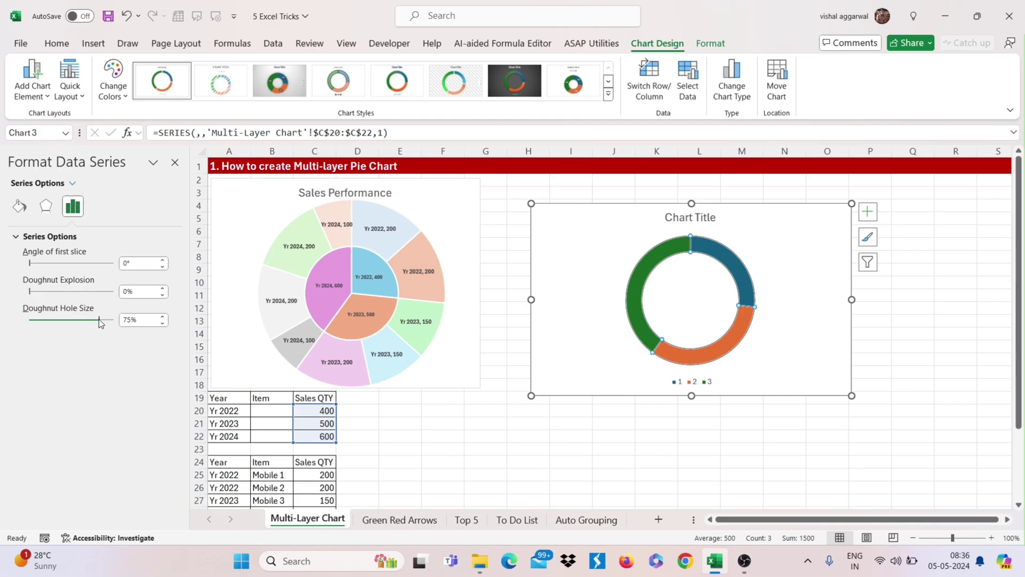
{"action": "left_click_drag", "start_coordinate": [33, 319], "coordinate": [24, 319]}
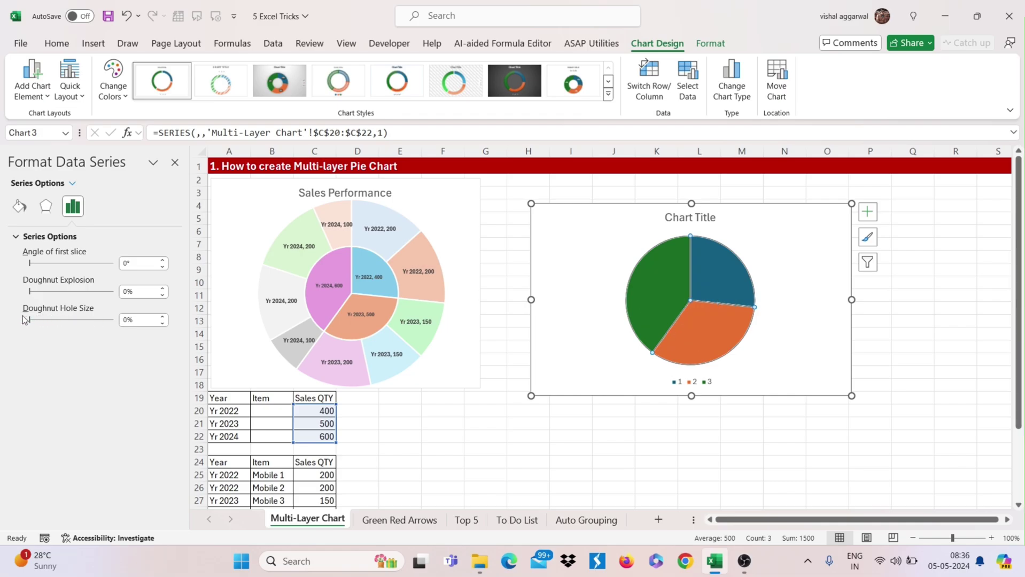
{"action": "left_click", "coordinate": [750, 235]}
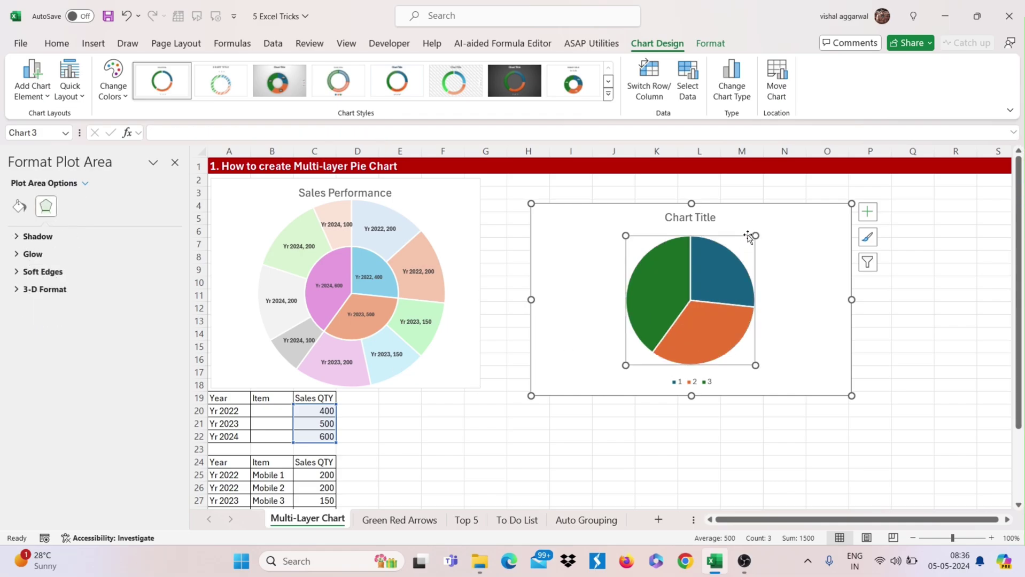
{"action": "left_click", "coordinate": [772, 212]}
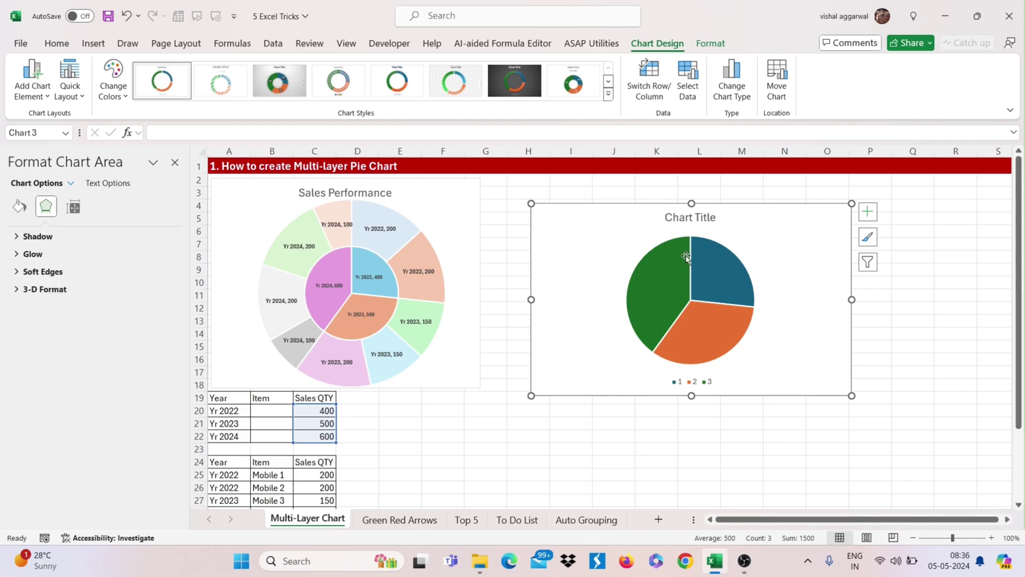
{"action": "left_click", "coordinate": [175, 165]}
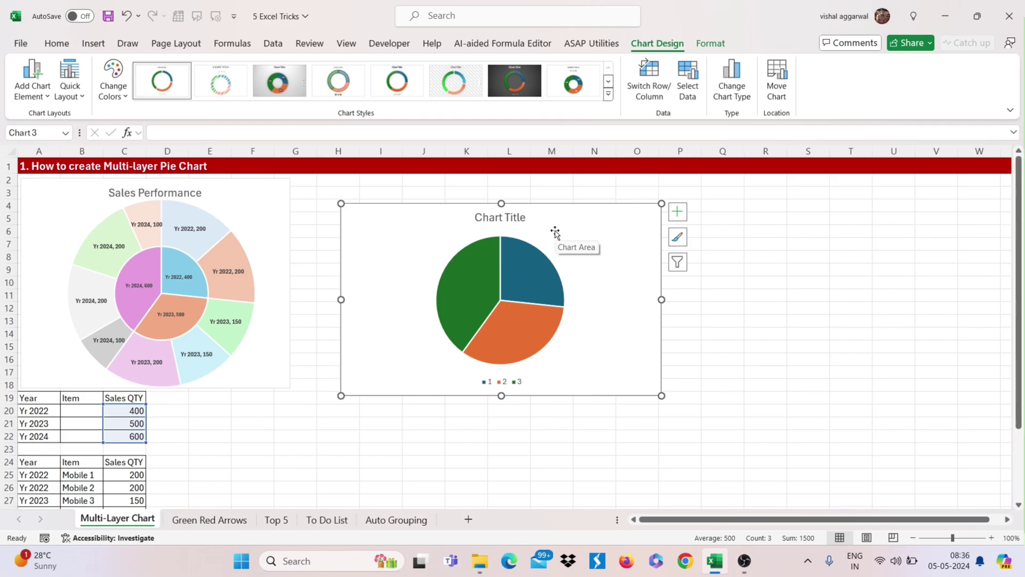
- Add a second series named from C24 (Sales QTY) with values from C25:C33
{"action": "left_click", "coordinate": [537, 258]}
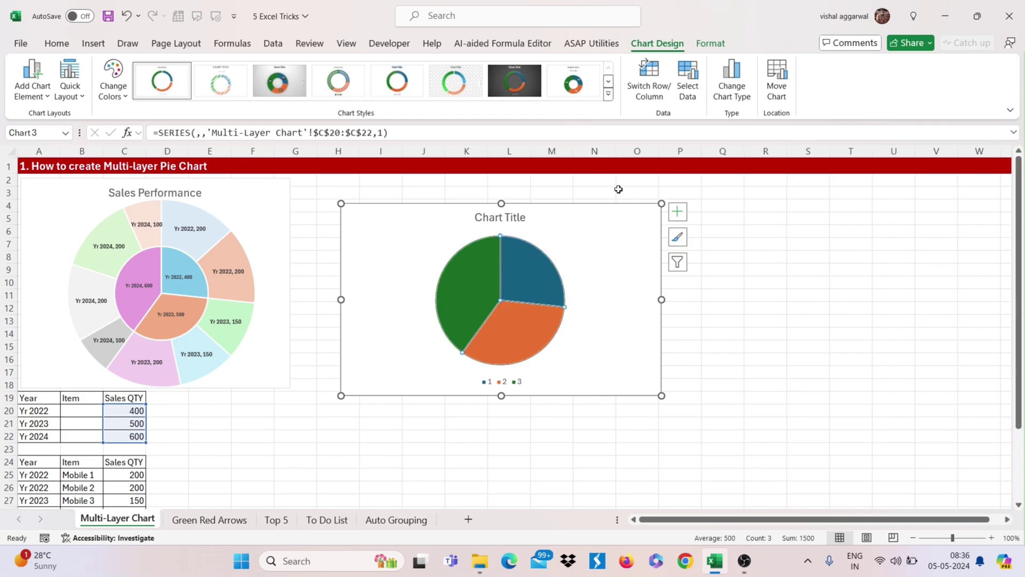
{"action": "left_click", "coordinate": [689, 91]}
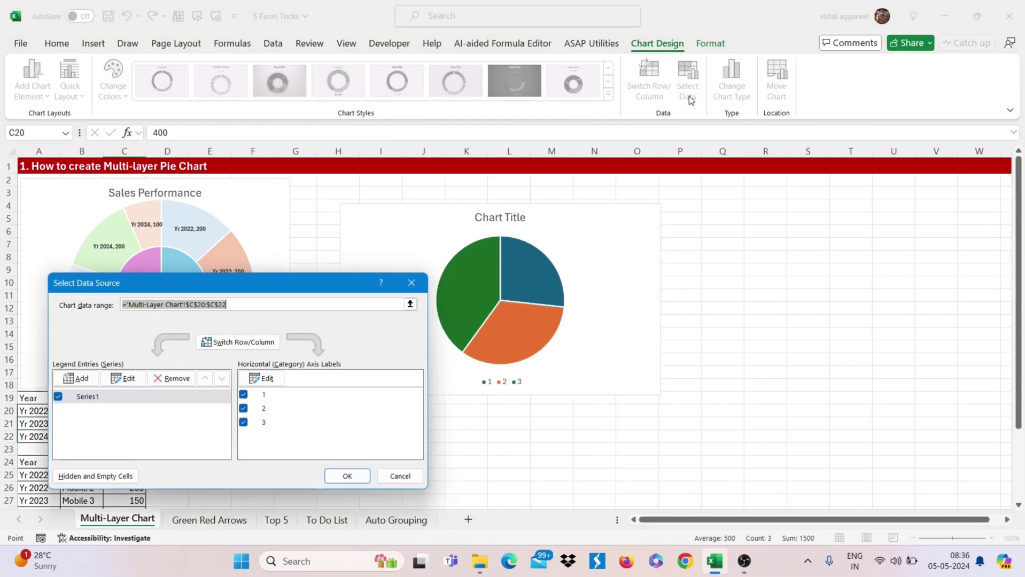
{"action": "left_click", "coordinate": [75, 378]}
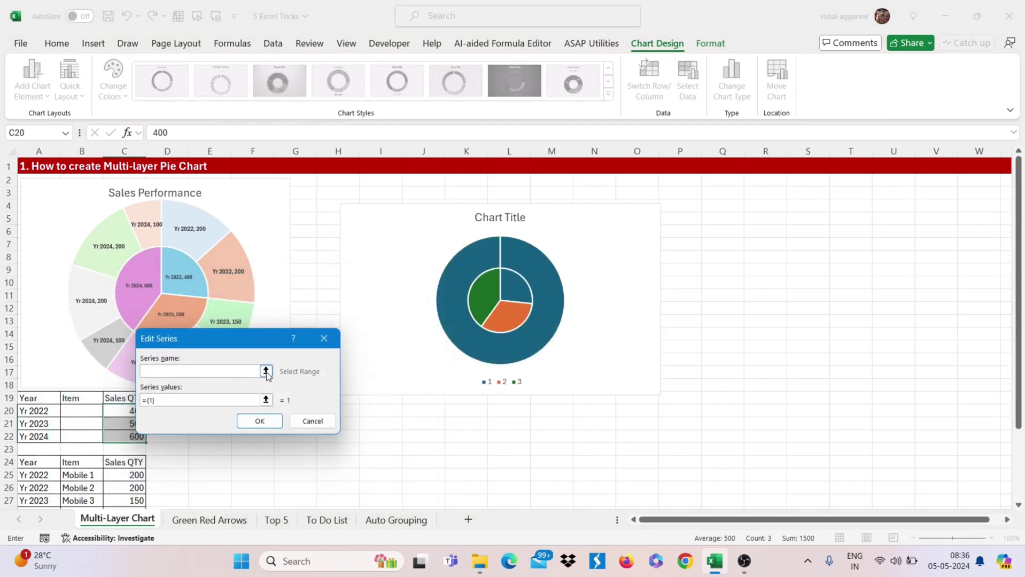
{"action": "left_click", "coordinate": [266, 371]}
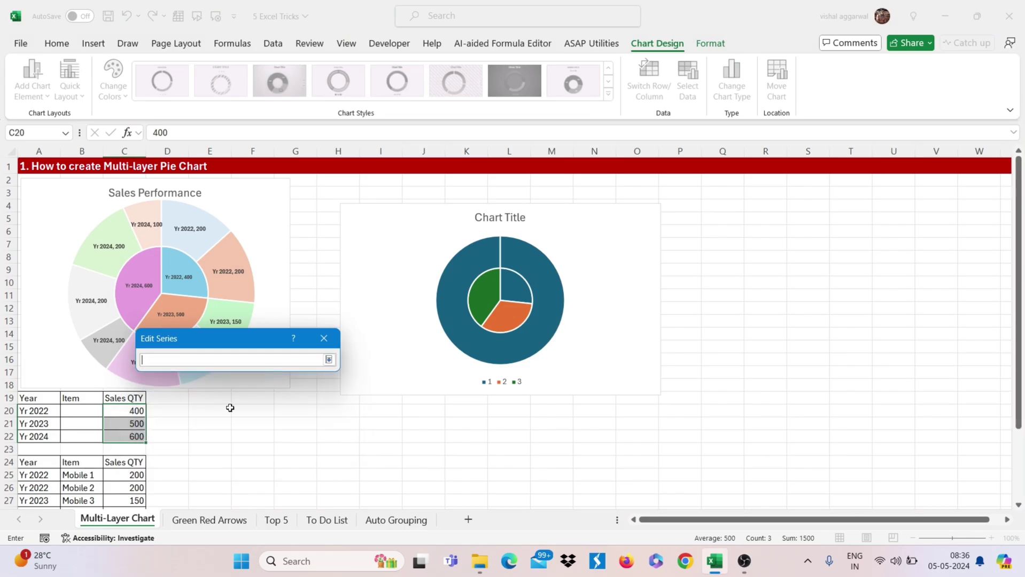
{"action": "left_click", "coordinate": [129, 464]}
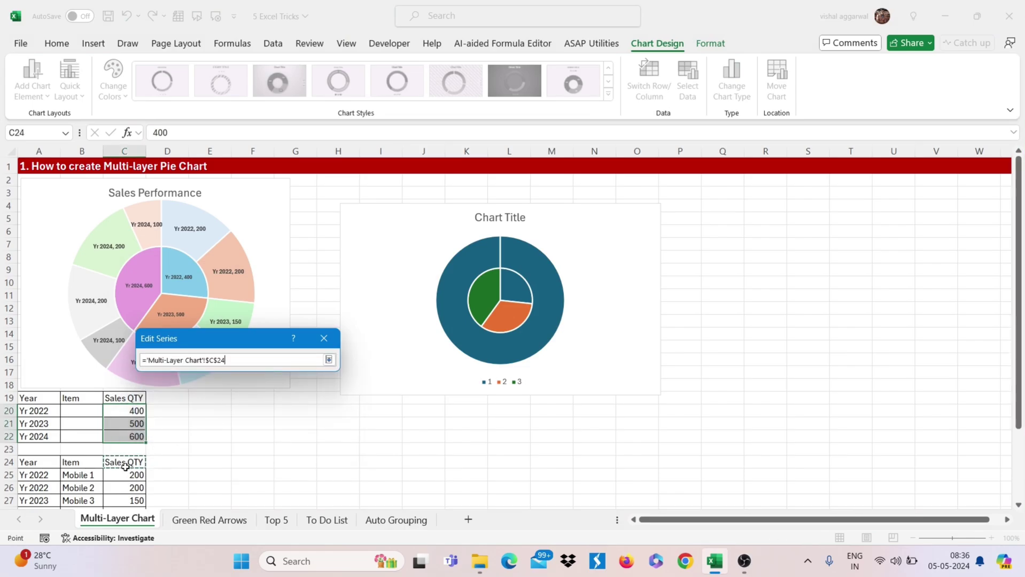
{"action": "left_click", "coordinate": [330, 361]}
{"action": "left_click", "coordinate": [262, 401]}
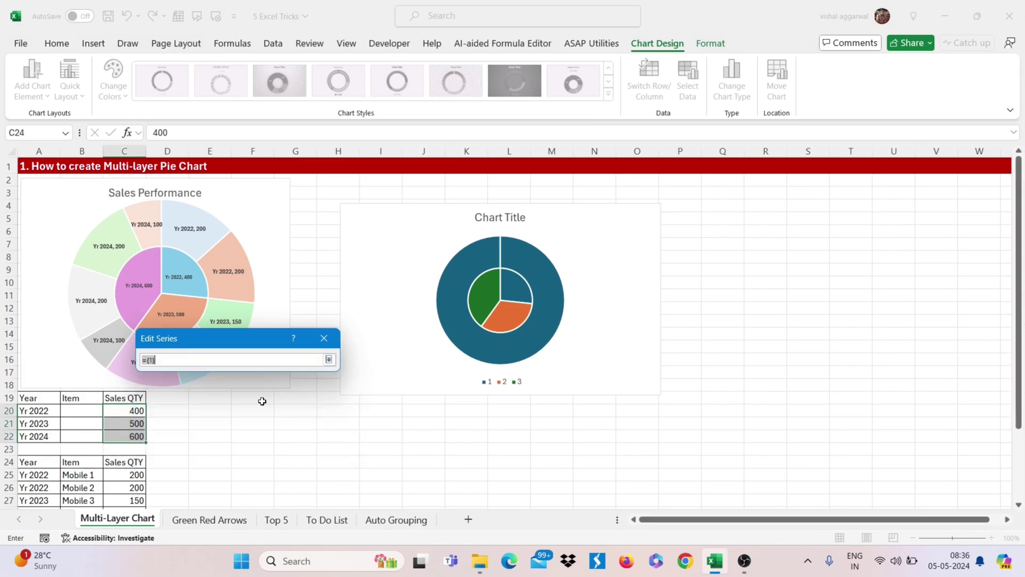
{"action": "left_click", "coordinate": [133, 475]}
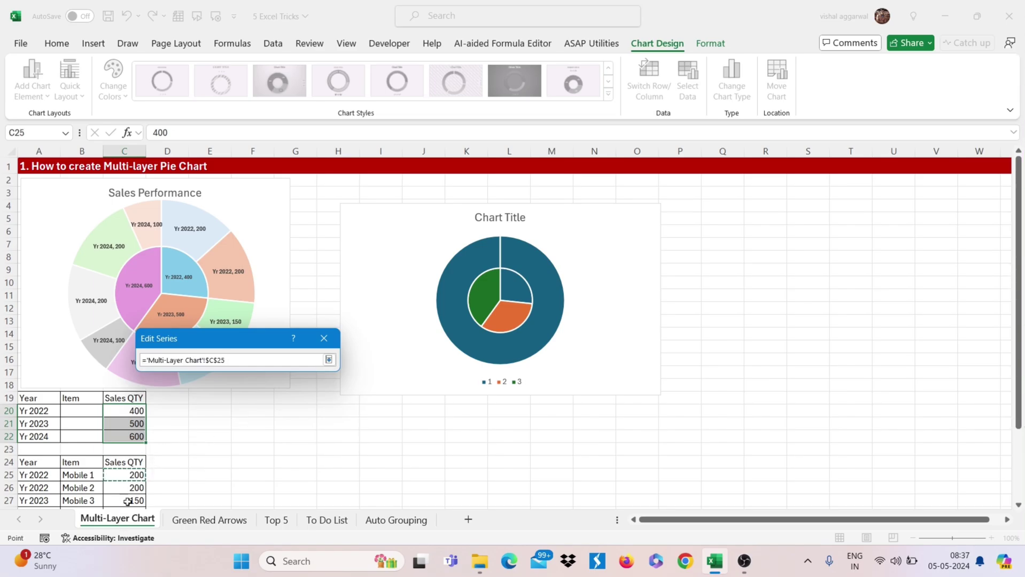
{"action": "left_click_drag", "start_coordinate": [127, 501], "coordinate": [127, 501]}
{"action": "left_click", "coordinate": [260, 421]}
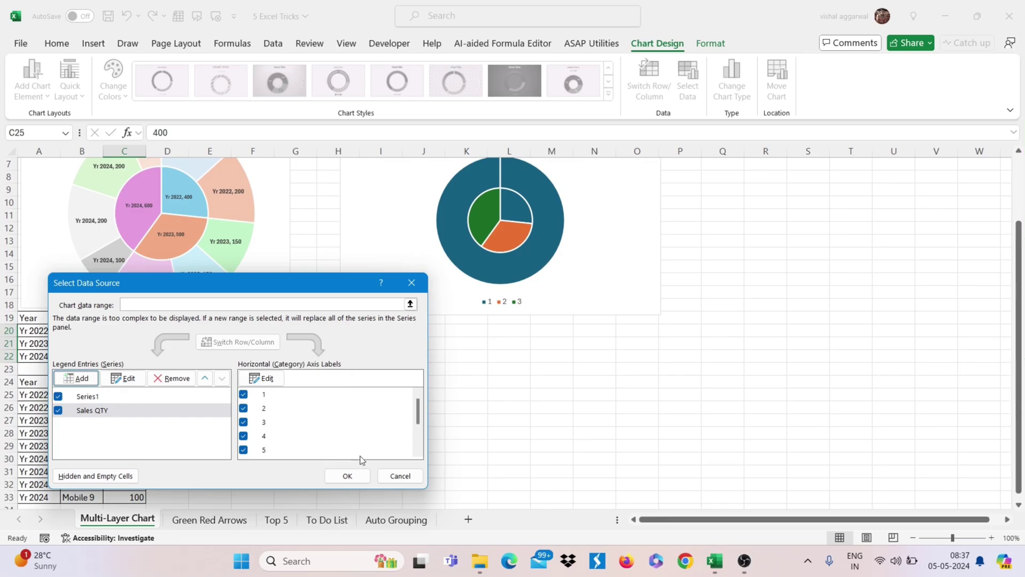
{"action": "left_click", "coordinate": [353, 475]}
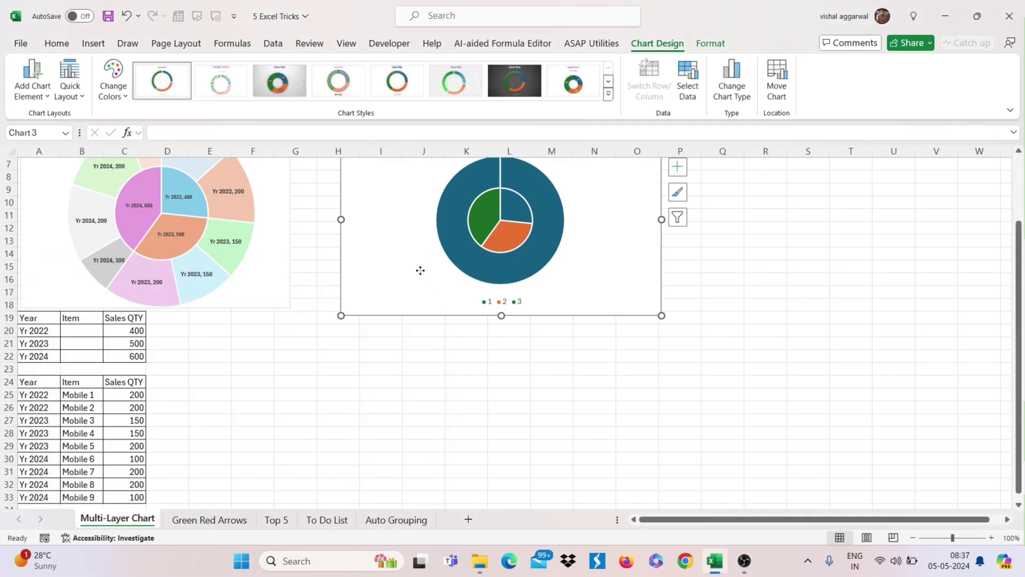
- Reposition the chart and delete its legend
{"action": "left_click_drag", "start_coordinate": [420, 271], "coordinate": [375, 317]}
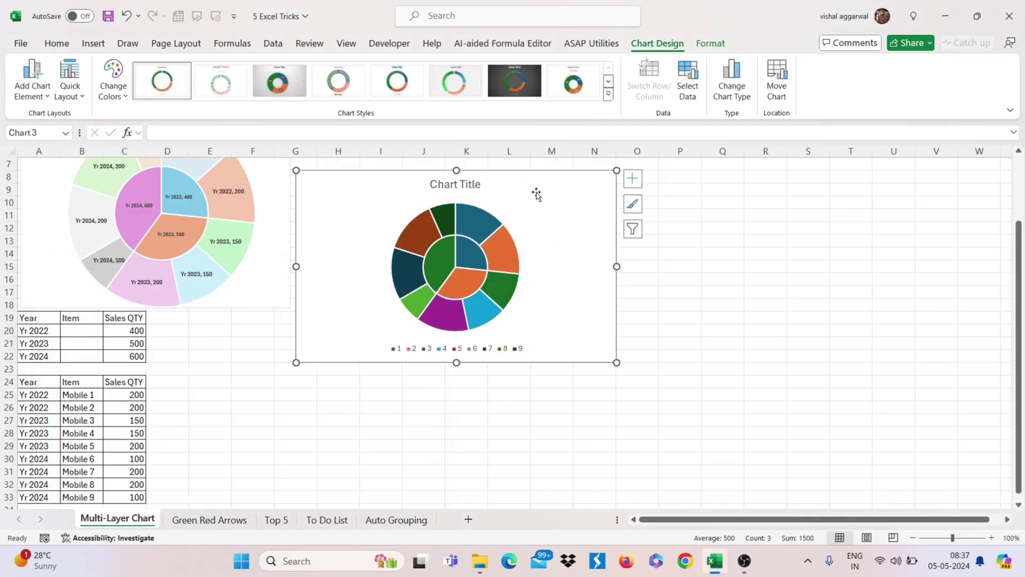
{"action": "mouse_move", "coordinate": [536, 193]}
{"action": "left_mouse_down"}
{"action": "mouse_move", "coordinate": [524, 200]}
{"action": "mouse_move", "coordinate": [529, 190]}
{"action": "left_mouse_up"}
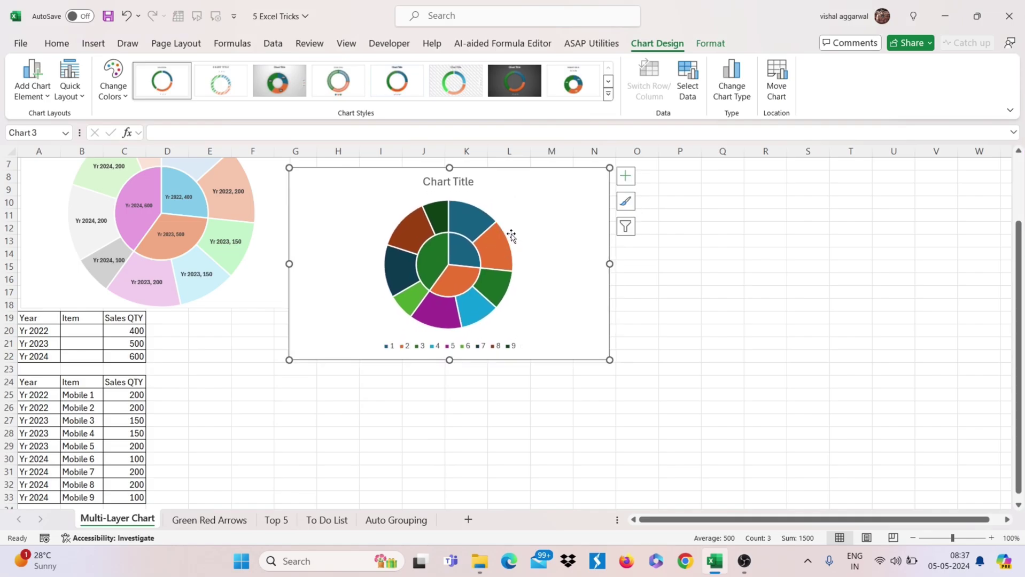
{"action": "left_click", "coordinate": [443, 345]}
{"action": "key", "text": "Delete"}
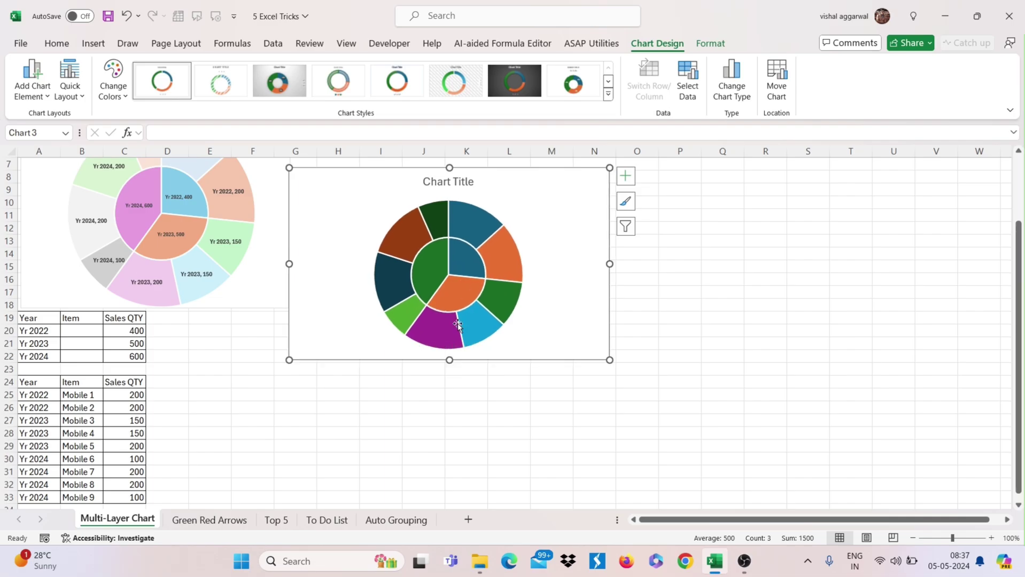
- Title the chart 'Sales Performance'
{"action": "left_click", "coordinate": [448, 183]}
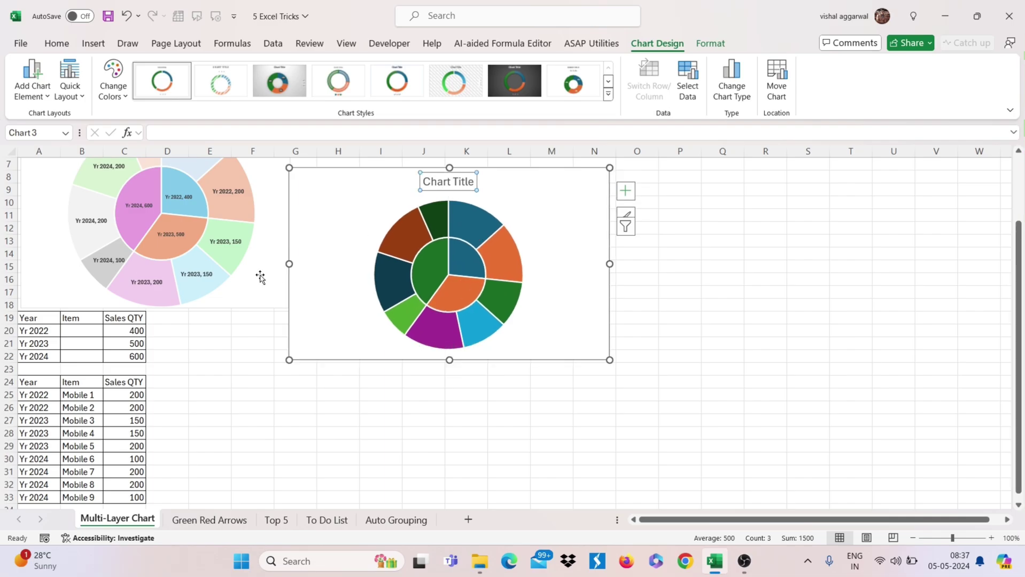
{"action": "scroll", "coordinate": [258, 274], "scroll_direction": "up", "scroll_amount": 2}
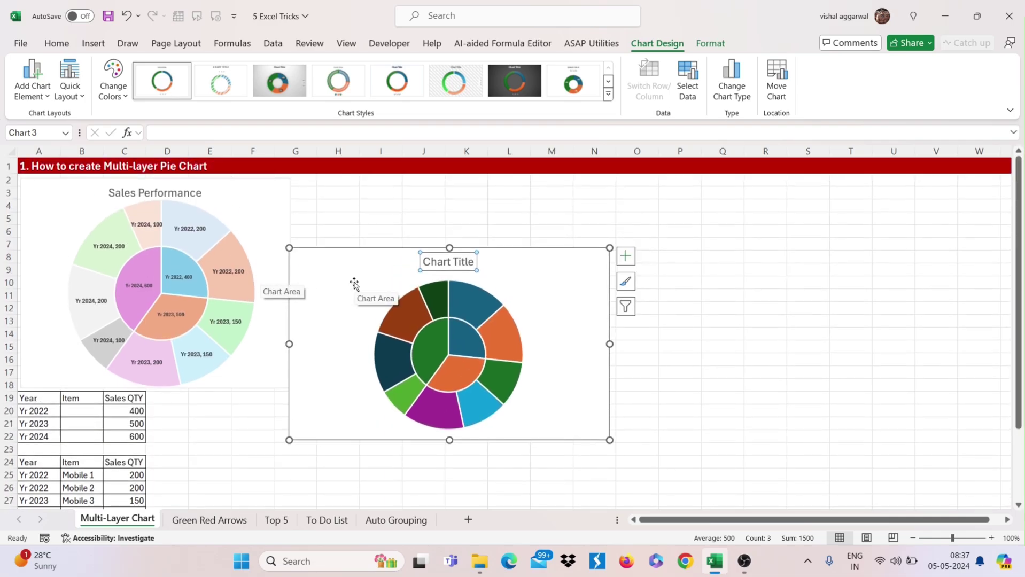
{"action": "type", "text": "S"}
{"action": "key", "text": "Return"}
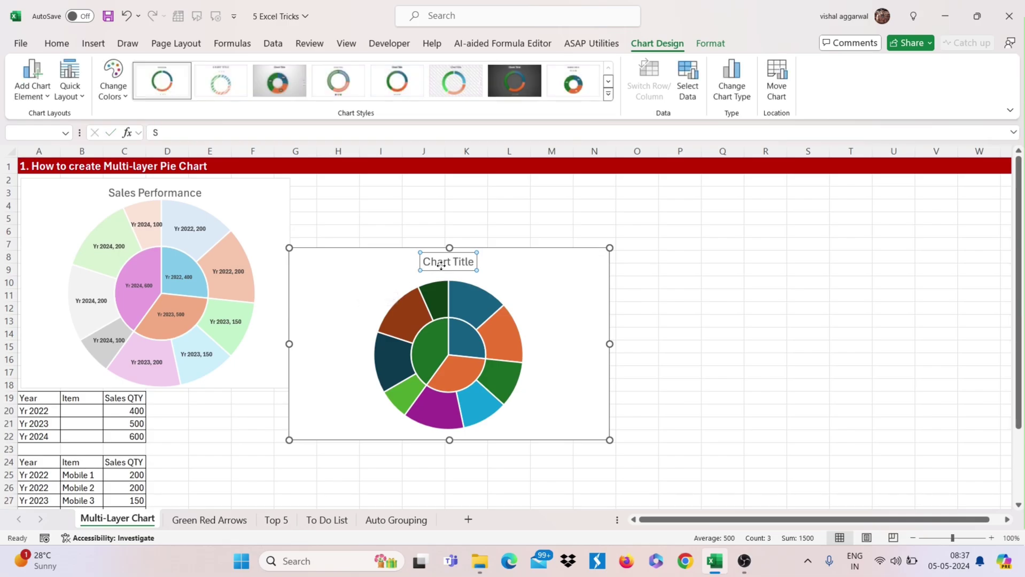
{"action": "double_click", "coordinate": [442, 264]}
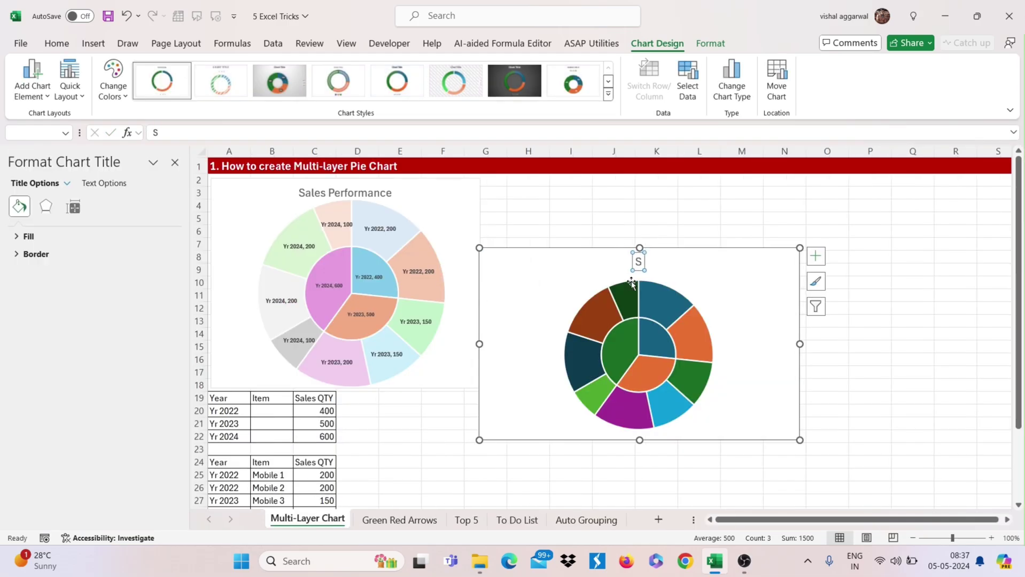
{"action": "left_click", "coordinate": [174, 163]}
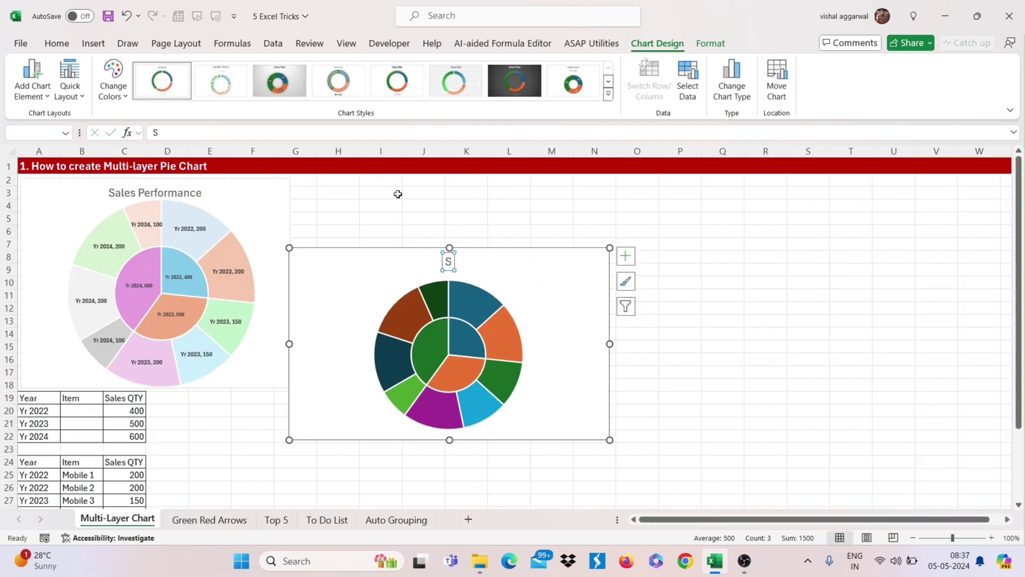
{"action": "left_click", "coordinate": [450, 262]}
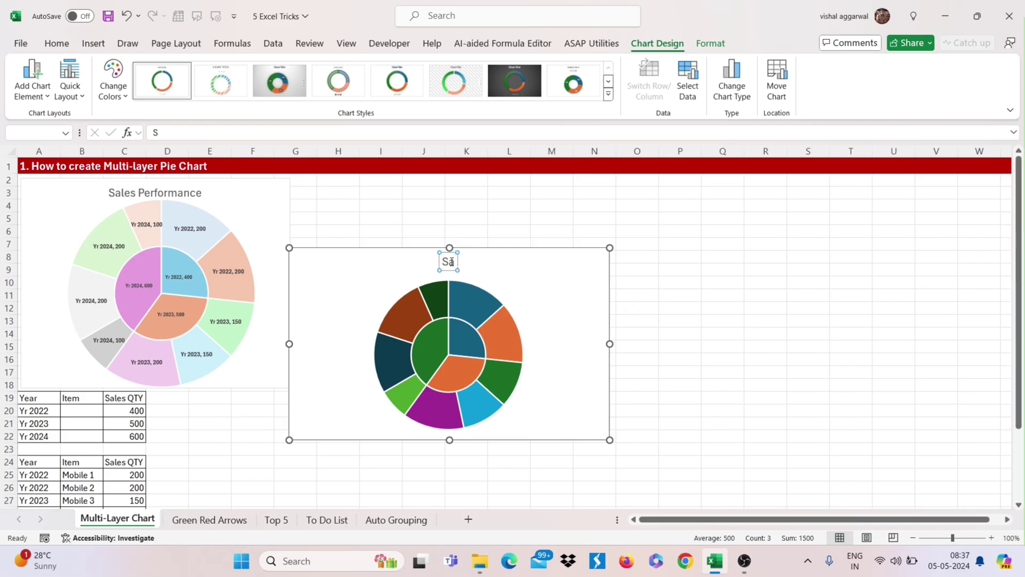
{"action": "type", "text": "ales Perfor"}
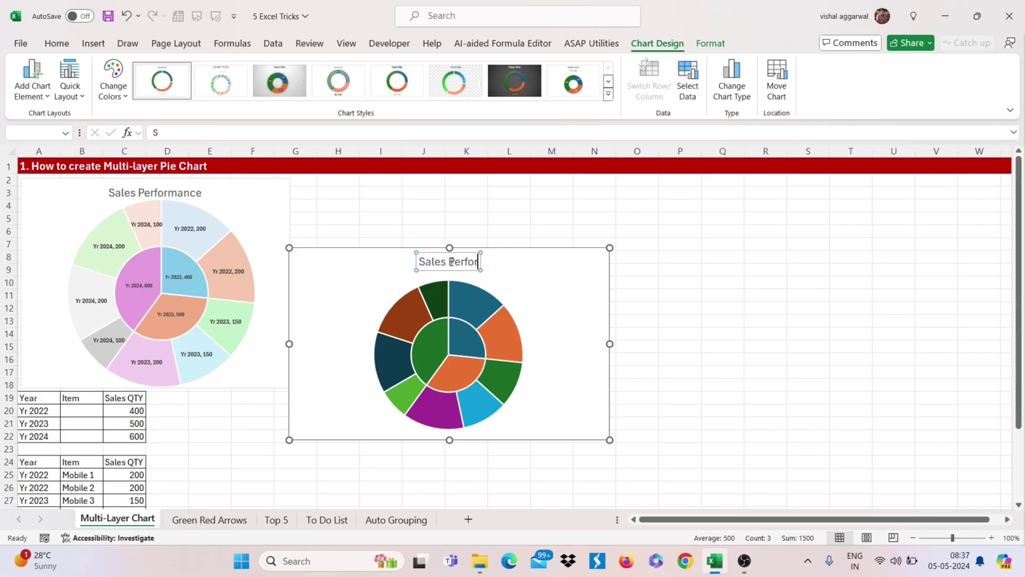
{"action": "type", "text": "mance"}
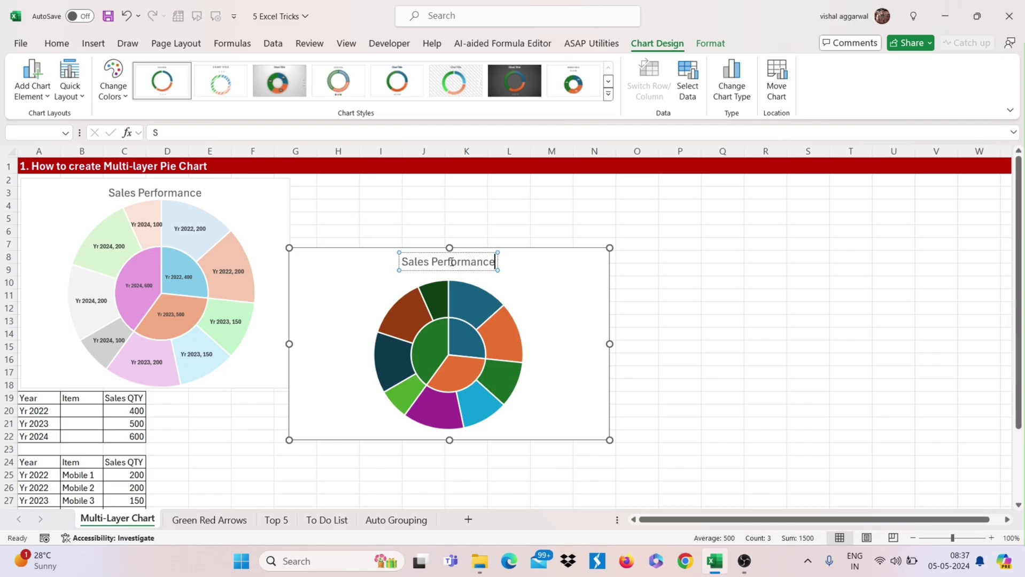
{"action": "left_click", "coordinate": [535, 270]}
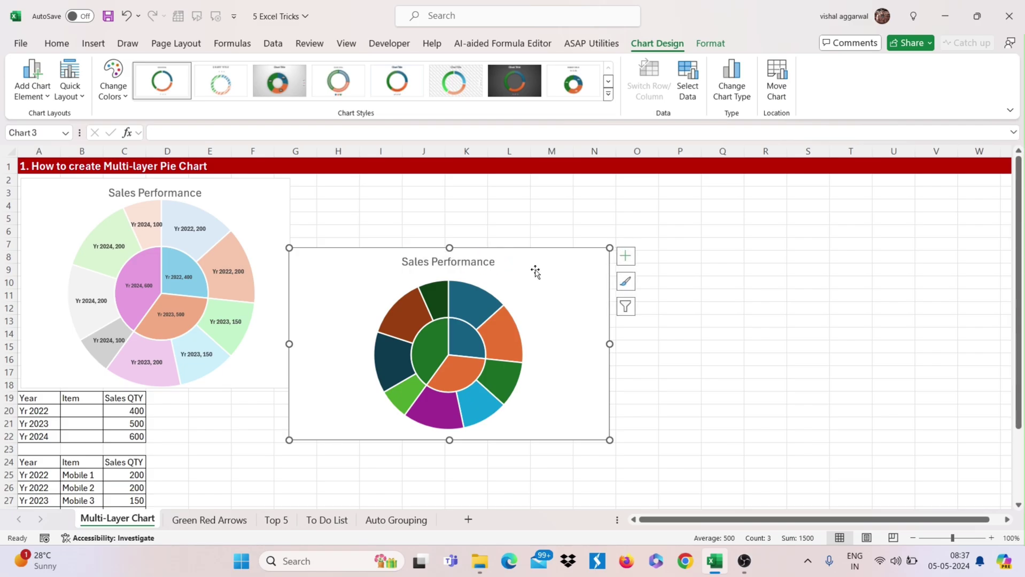
{"action": "left_click", "coordinate": [457, 315]}
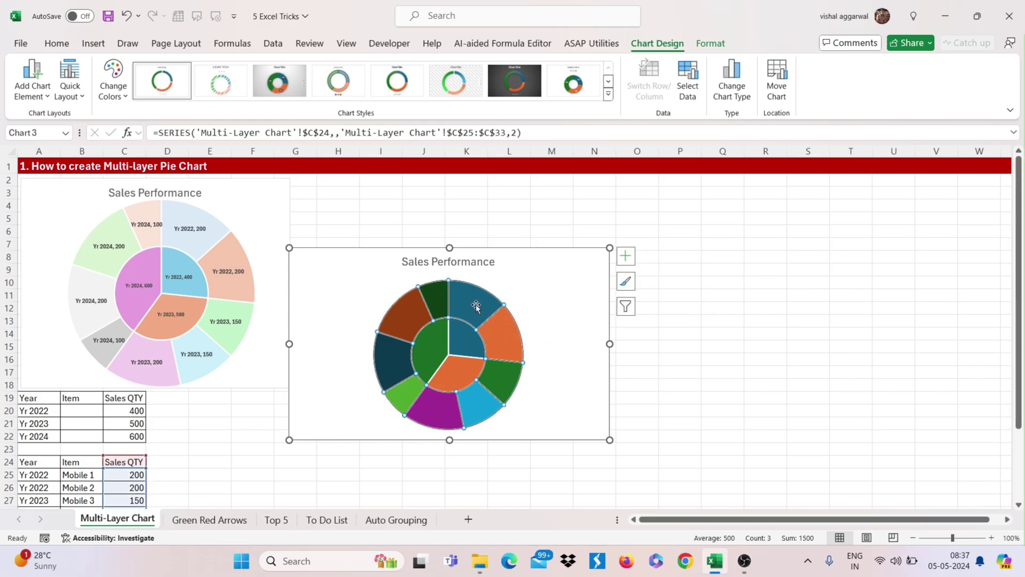
- Fill the first four outer-ring slices with light blue and light peach shades
{"action": "left_click", "coordinate": [527, 292]}
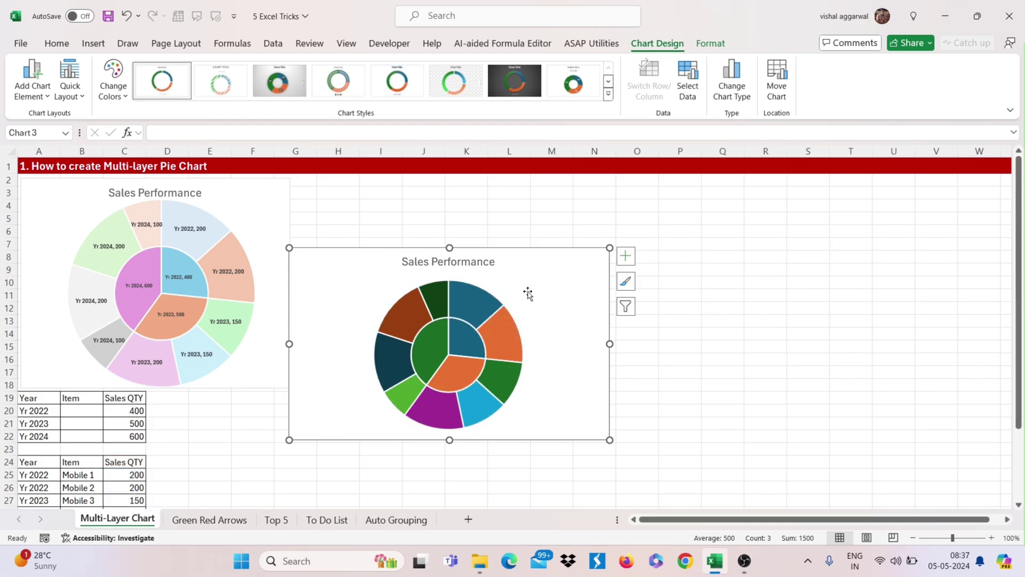
{"action": "left_click", "coordinate": [481, 302]}
{"action": "right_click", "coordinate": [481, 301]}
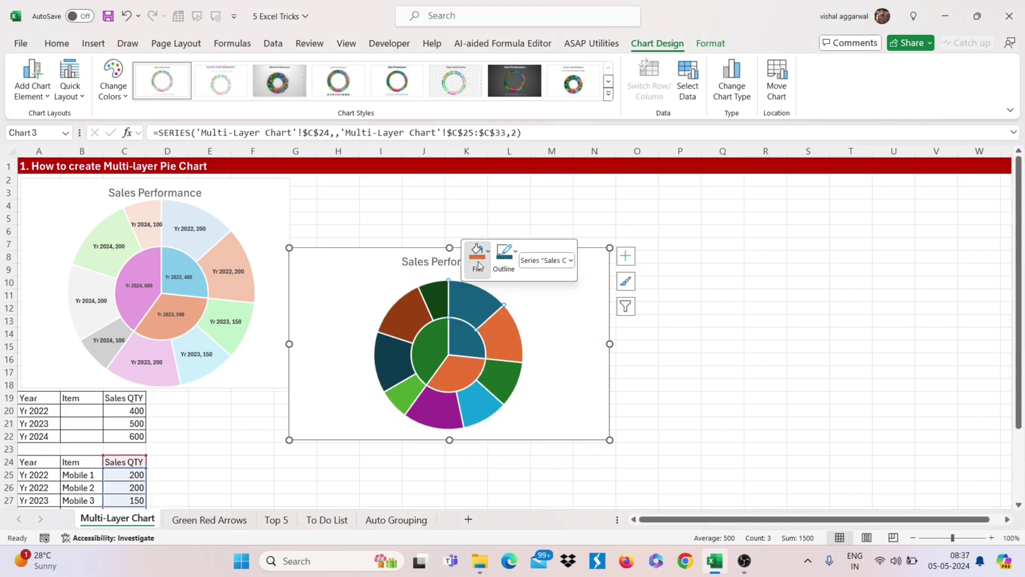
{"action": "left_click", "coordinate": [488, 251]}
{"action": "left_click", "coordinate": [537, 377]}
{"action": "right_click", "coordinate": [507, 345]}
{"action": "left_click", "coordinate": [528, 302]}
{"action": "left_click", "coordinate": [552, 111]}
{"action": "right_click", "coordinate": [507, 357]}
{"action": "left_click", "coordinate": [525, 315]}
{"action": "left_click", "coordinate": [561, 116]}
{"action": "right_click", "coordinate": [500, 378]}
{"action": "left_click", "coordinate": [510, 332]}
{"action": "left_click", "coordinate": [558, 139]}
- Give the blue and purple outer-ring slices light shades
{"action": "right_click", "coordinate": [466, 398]}
{"action": "key", "text": "Escape"}
{"action": "right_click", "coordinate": [466, 397]}
{"action": "left_click", "coordinate": [485, 417]}
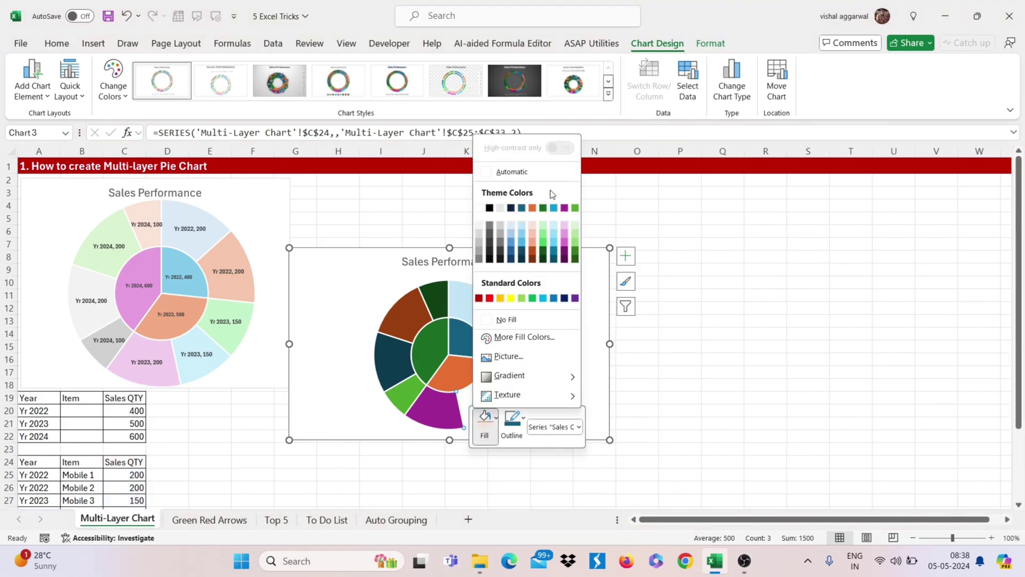
{"action": "left_click", "coordinate": [538, 226]}
{"action": "right_click", "coordinate": [430, 416]}
{"action": "left_click", "coordinate": [453, 433]}
{"action": "left_click", "coordinate": [491, 243]}
- Fill the last three outer-ring slices with light green
{"action": "right_click", "coordinate": [397, 397]}
{"action": "left_click", "coordinate": [414, 422]}
{"action": "left_click", "coordinate": [476, 222]}
{"action": "right_click", "coordinate": [406, 348]}
{"action": "left_click", "coordinate": [411, 319]}
{"action": "left_click", "coordinate": [467, 119]}
{"action": "right_click", "coordinate": [420, 298]}
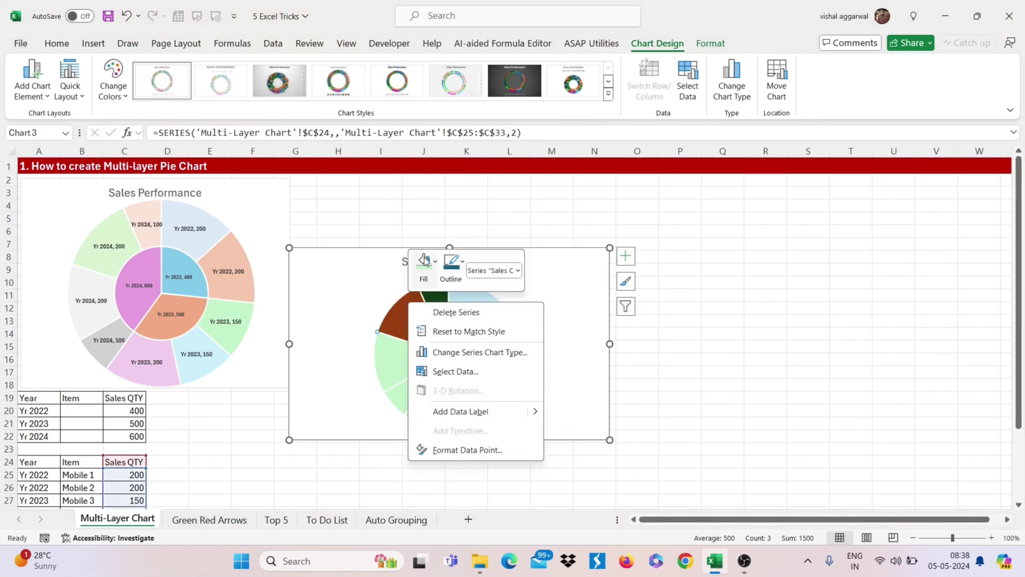
{"action": "left_click", "coordinate": [423, 265]}
{"action": "left_click", "coordinate": [514, 380]}
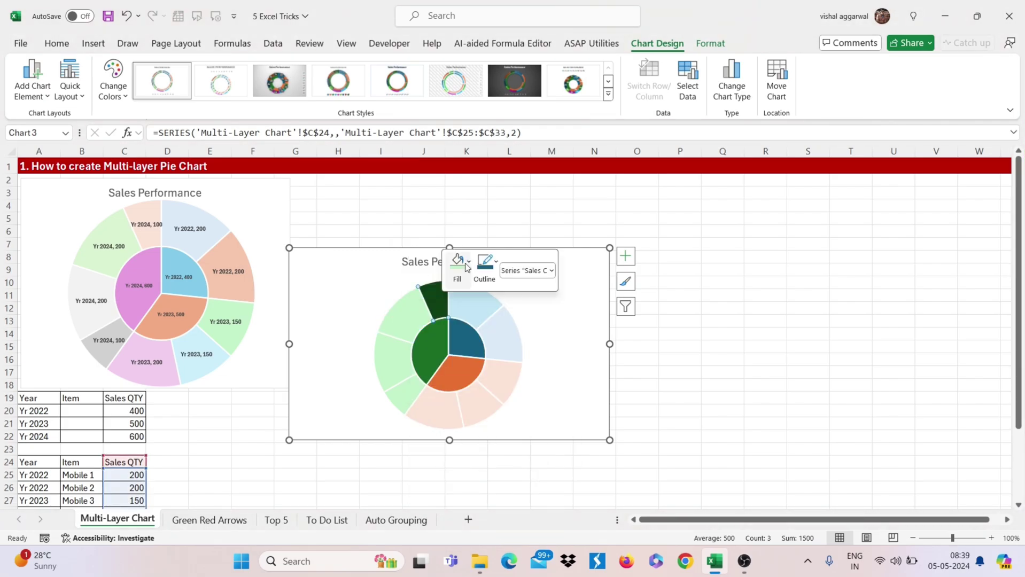
- Select the blue Yr 2022 slice of the inner pie
{"action": "left_click", "coordinate": [432, 343]}
{"action": "right_click", "coordinate": [460, 349]}
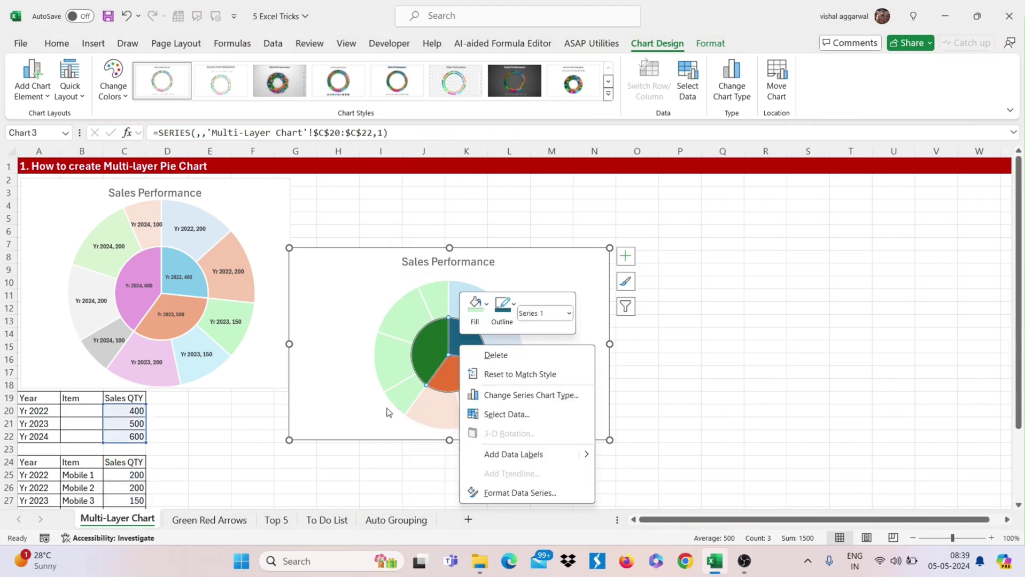
{"action": "left_click", "coordinate": [466, 336]}
{"action": "left_click", "coordinate": [461, 336]}
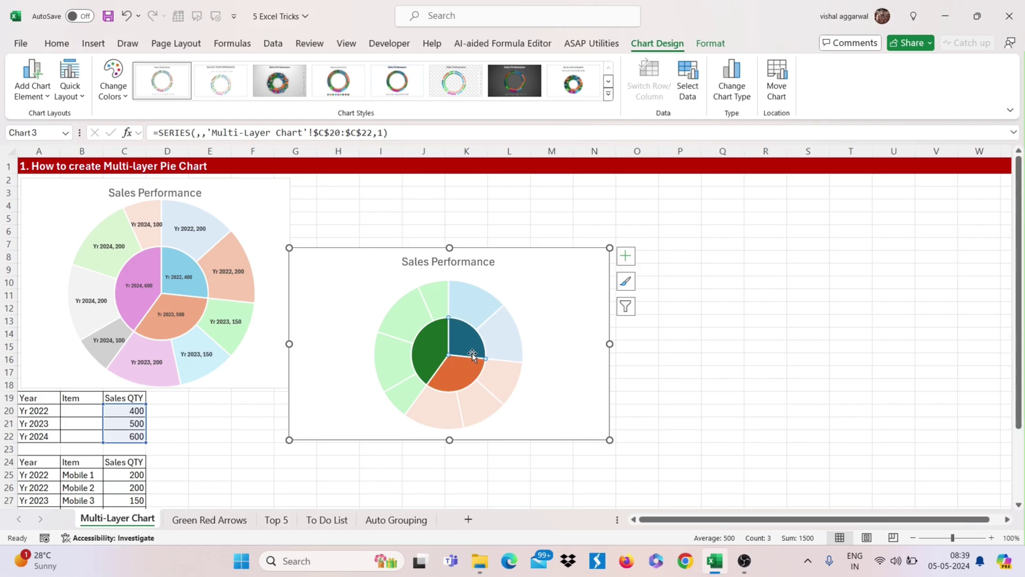
- Turn data labels on and off, and check the inner pie slices' formatting
{"action": "left_click", "coordinate": [625, 258]}
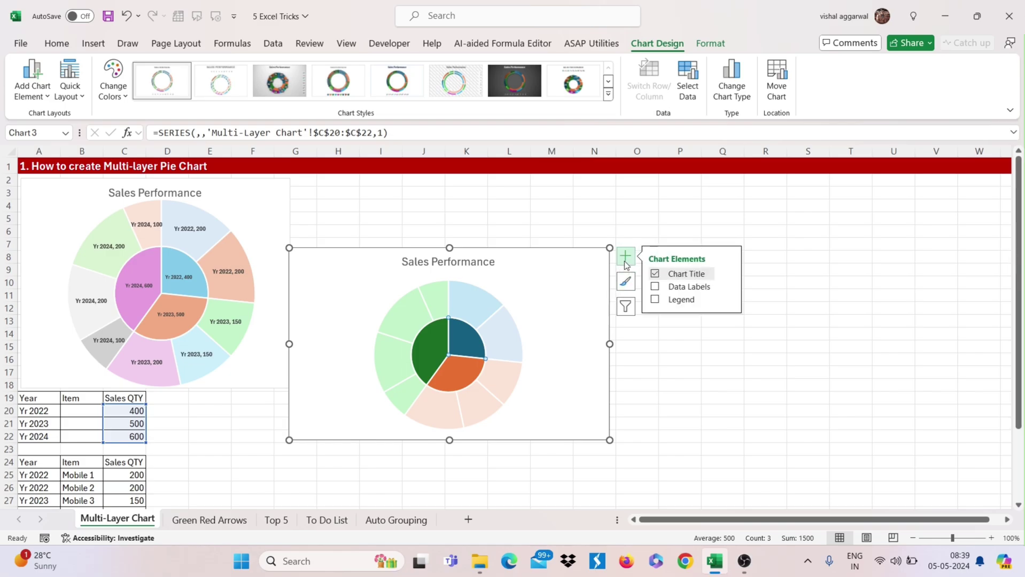
{"action": "left_click", "coordinate": [656, 288]}
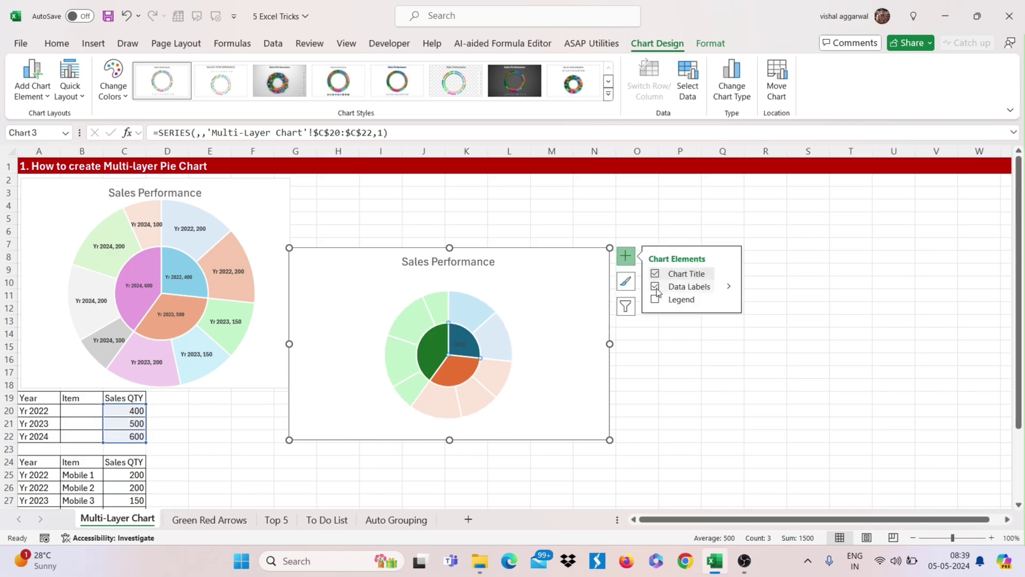
{"action": "left_click", "coordinate": [463, 365]}
{"action": "left_click", "coordinate": [460, 335]}
{"action": "left_click", "coordinate": [437, 356]}
{"action": "double_click", "coordinate": [437, 344]}
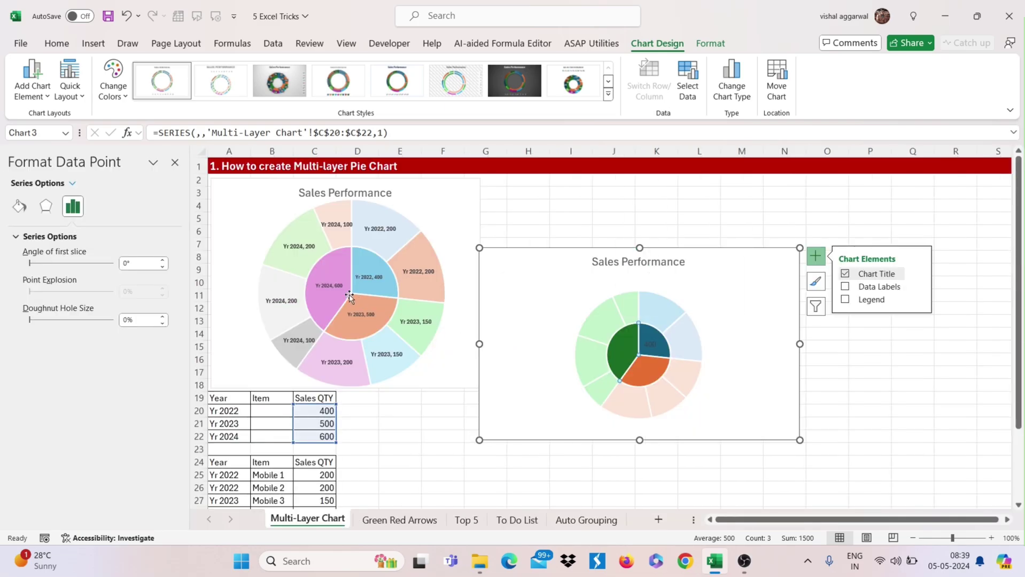
{"action": "left_click", "coordinate": [176, 163]}
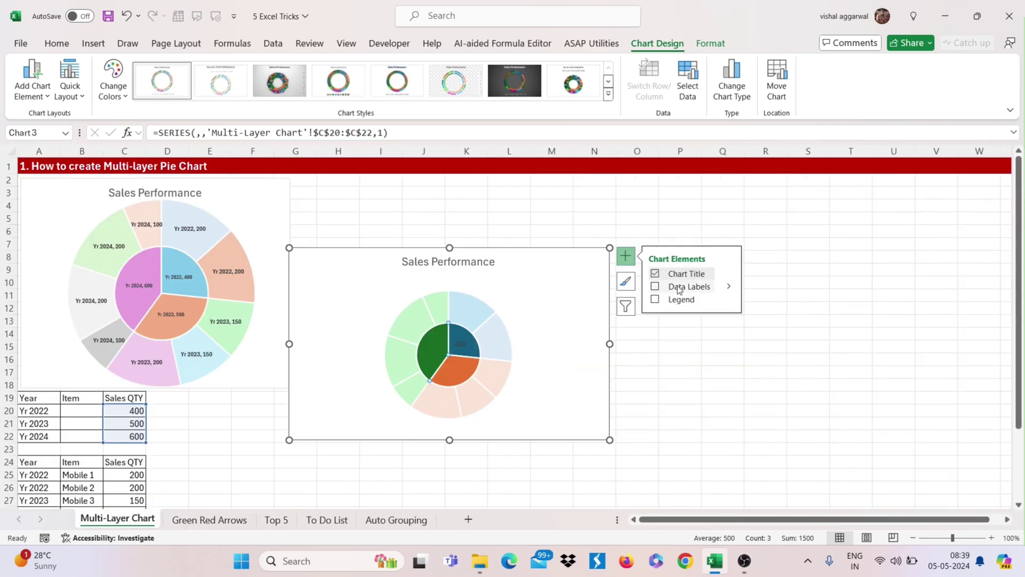
{"action": "left_click", "coordinate": [693, 288]}
{"action": "left_click", "coordinate": [656, 288]}
- Add value labels to the outer ring and select all of its labels
{"action": "left_click", "coordinate": [496, 359]}
{"action": "left_click", "coordinate": [665, 290]}
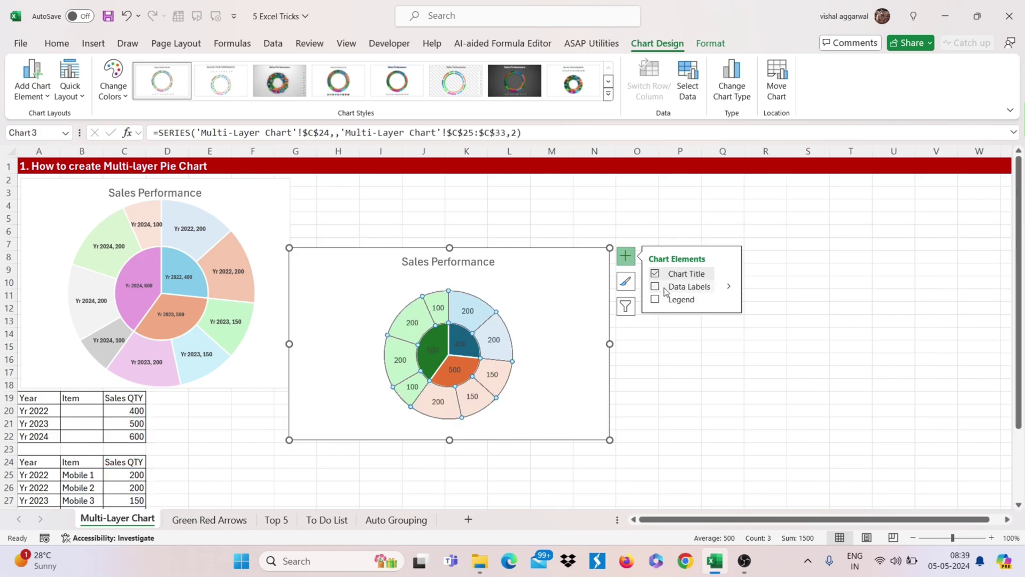
{"action": "left_click", "coordinate": [421, 320]}
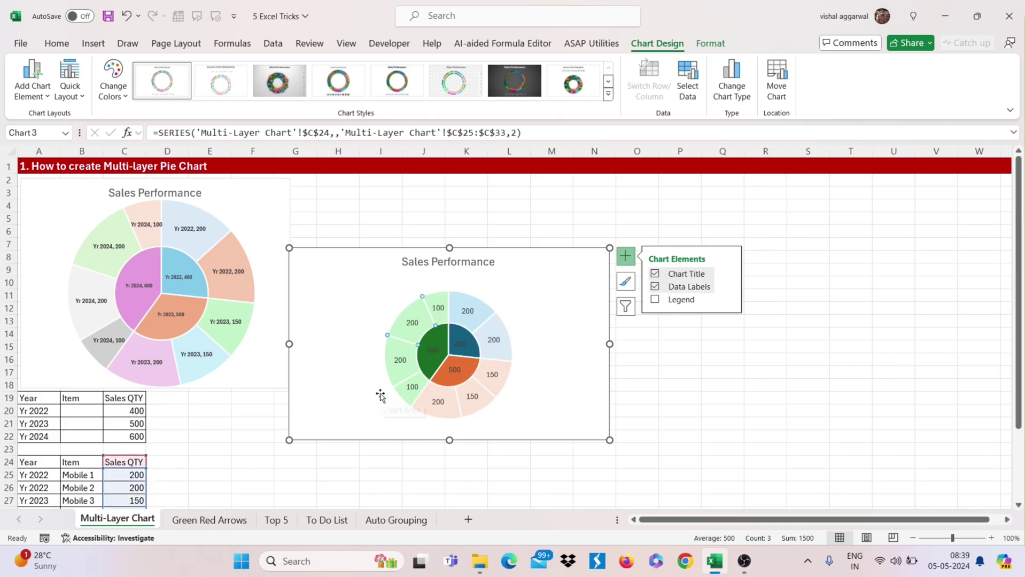
{"action": "mouse_move", "coordinate": [505, 342]}
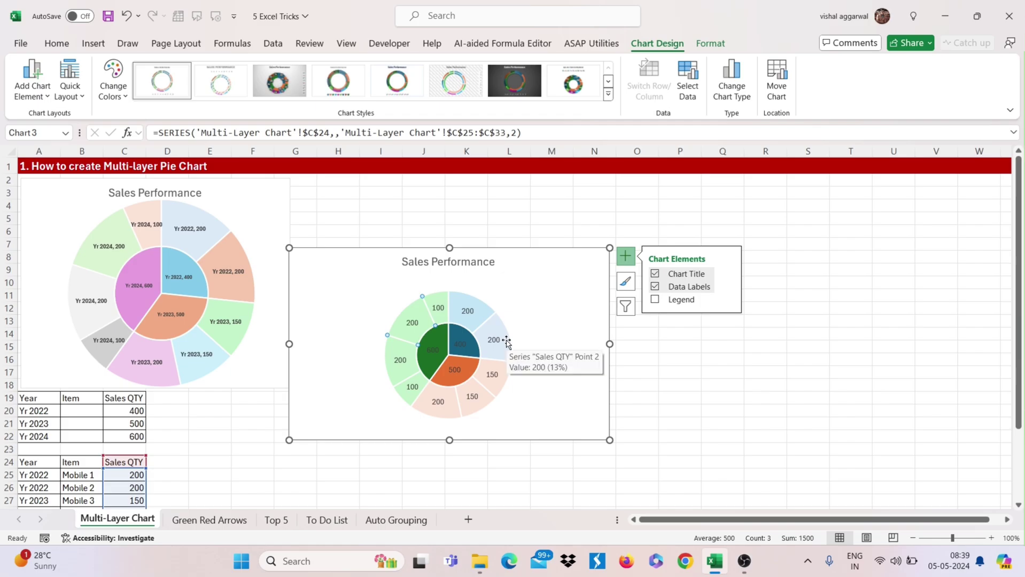
{"action": "left_click", "coordinate": [406, 323]}
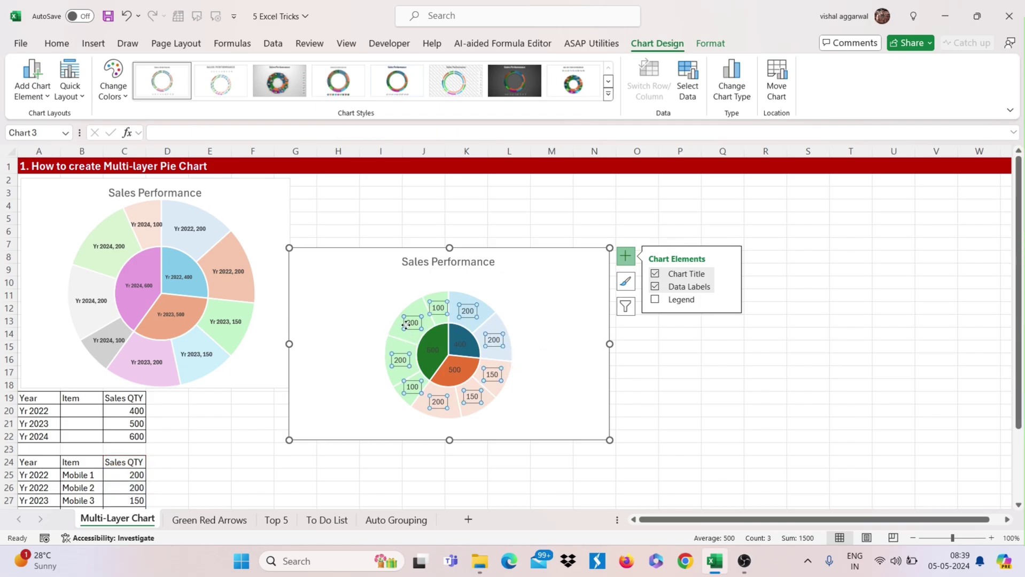
- Use Value From Cells so the outer ring labels show the years from A25:A33
{"action": "double_click", "coordinate": [406, 323]}
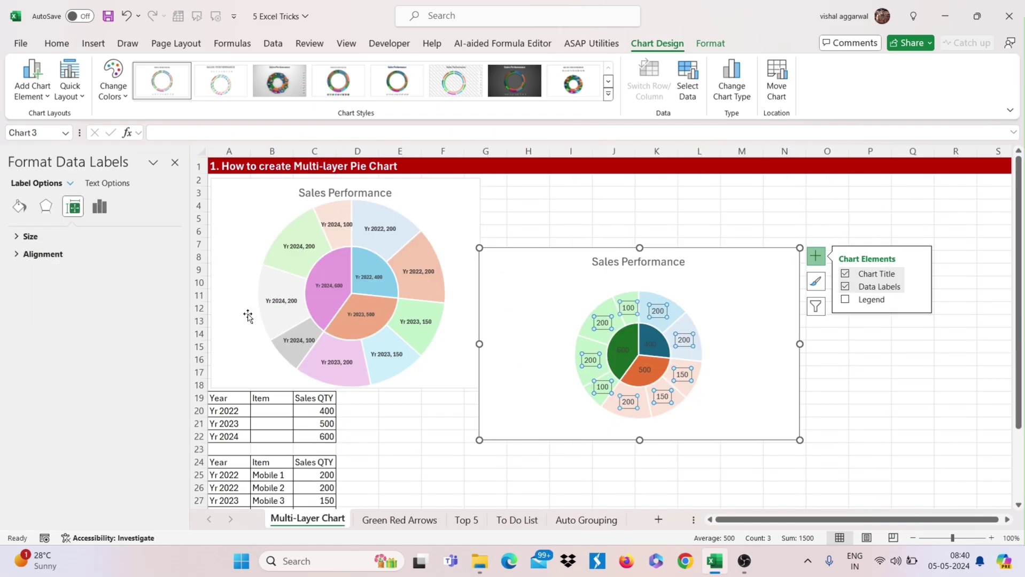
{"action": "left_click", "coordinate": [100, 209]}
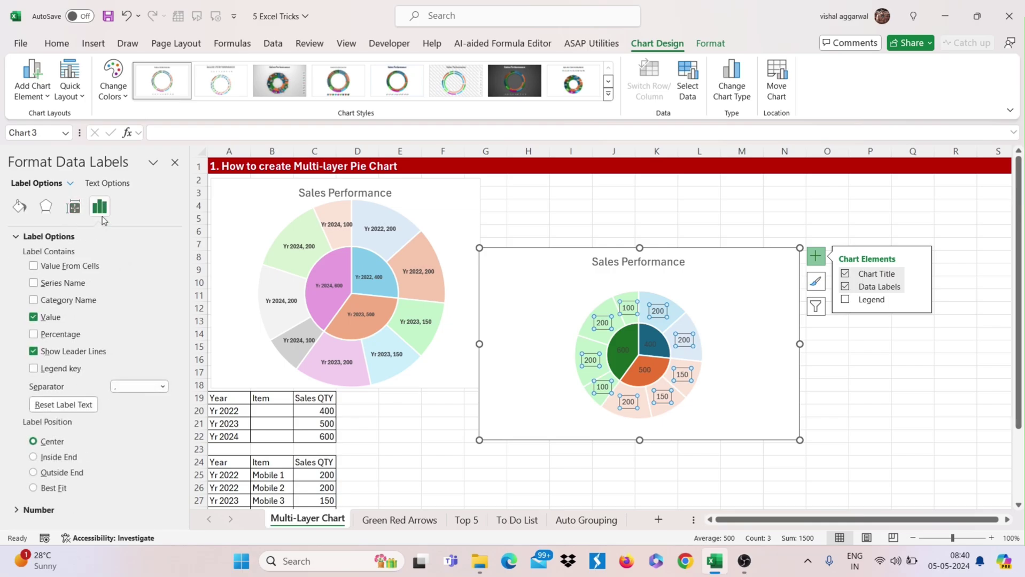
{"action": "left_click", "coordinate": [65, 267]}
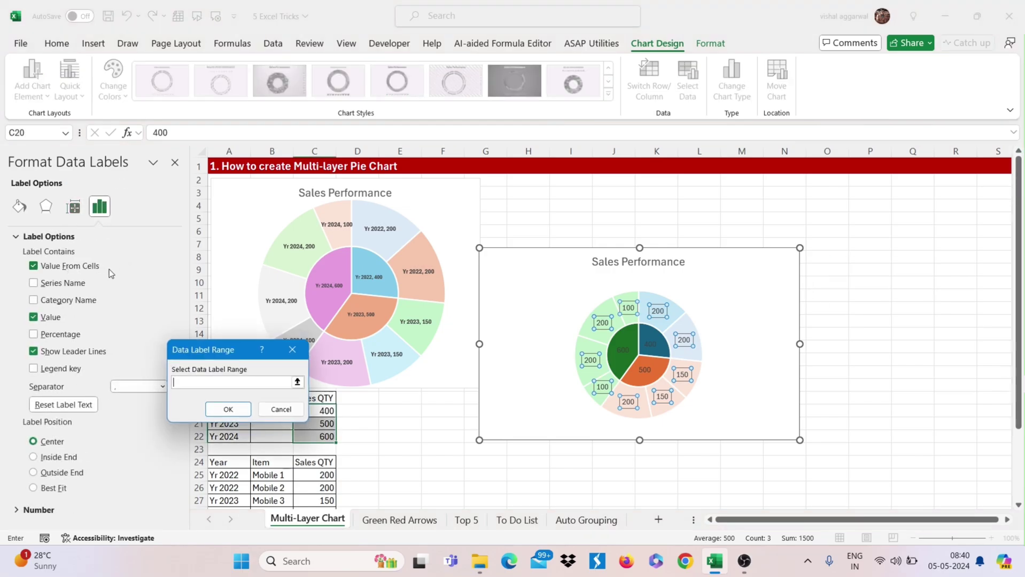
{"action": "left_click", "coordinate": [296, 382]}
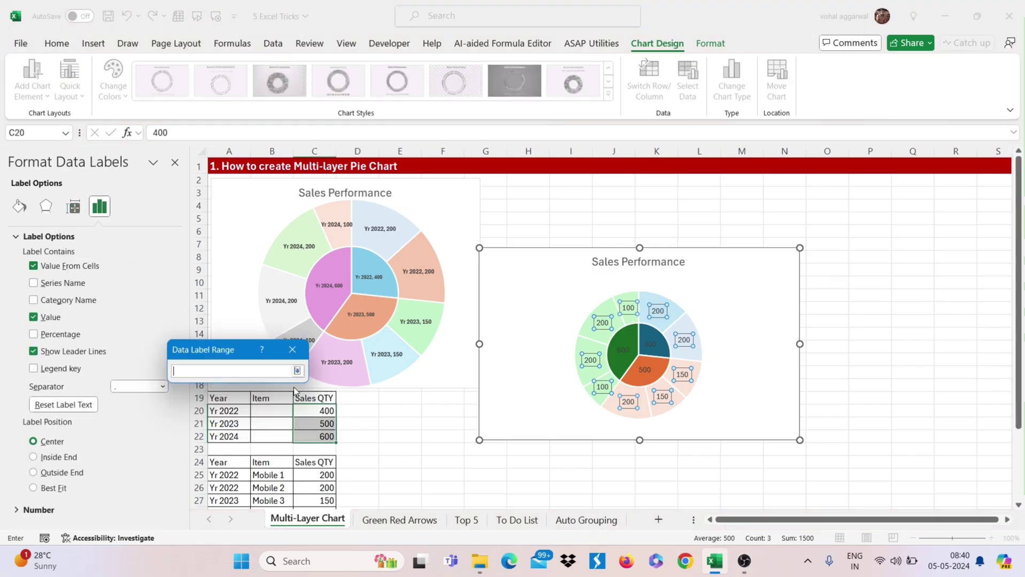
{"action": "left_click_drag", "start_coordinate": [228, 412], "coordinate": [244, 434]}
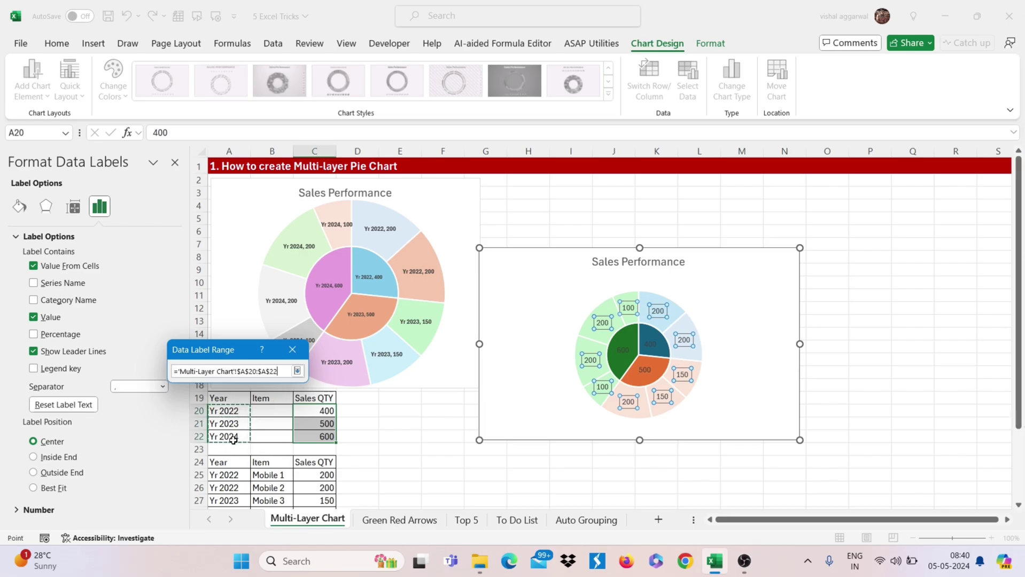
{"action": "key", "text": "Return"}
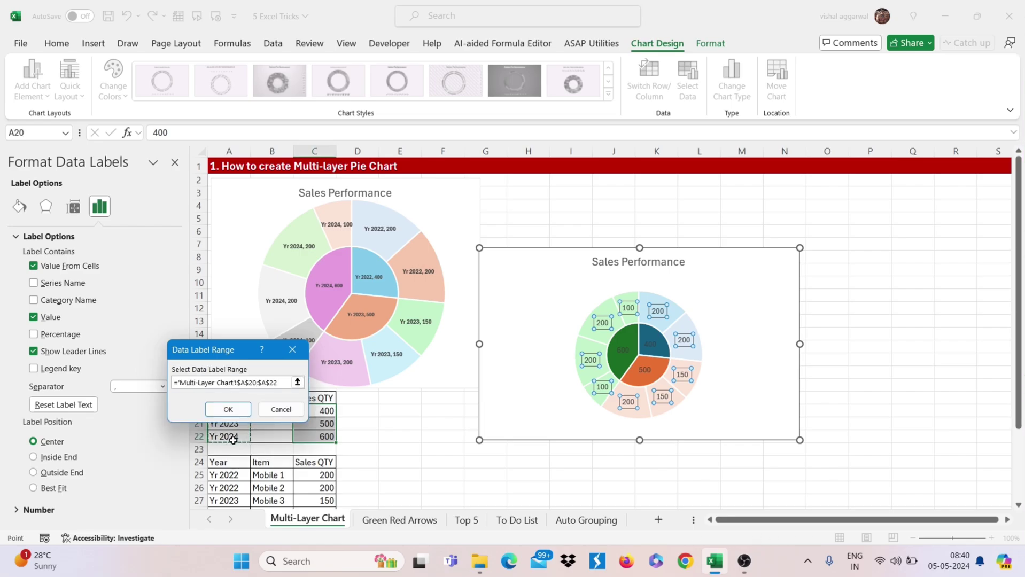
{"action": "left_click", "coordinate": [297, 381]}
{"action": "left_click_drag", "start_coordinate": [235, 475], "coordinate": [234, 517]}
{"action": "key", "text": "Return"}
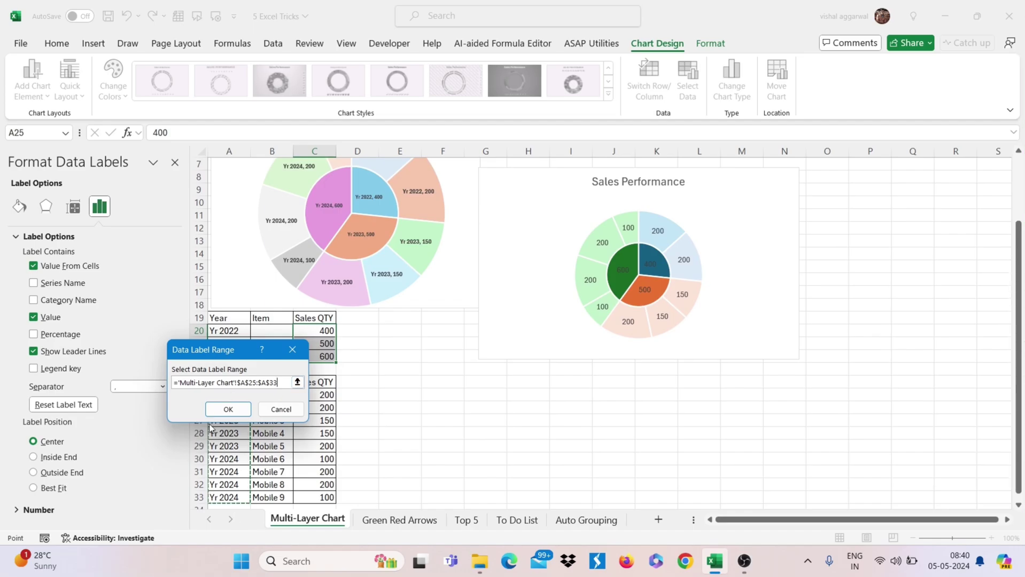
{"action": "left_click", "coordinate": [224, 409]}
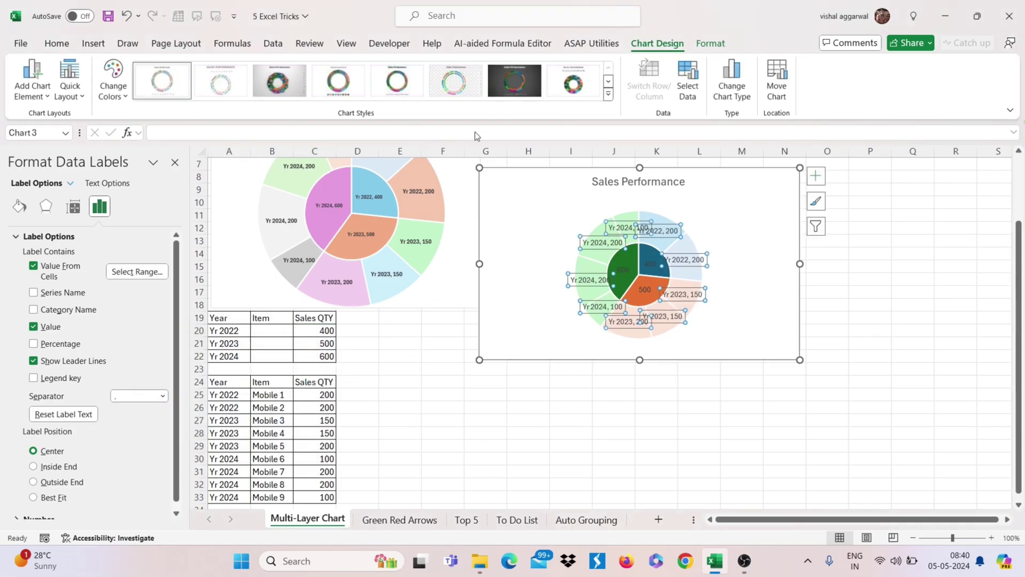
- Shrink the outer ring labels' font size to 6
{"action": "left_click", "coordinate": [57, 44]}
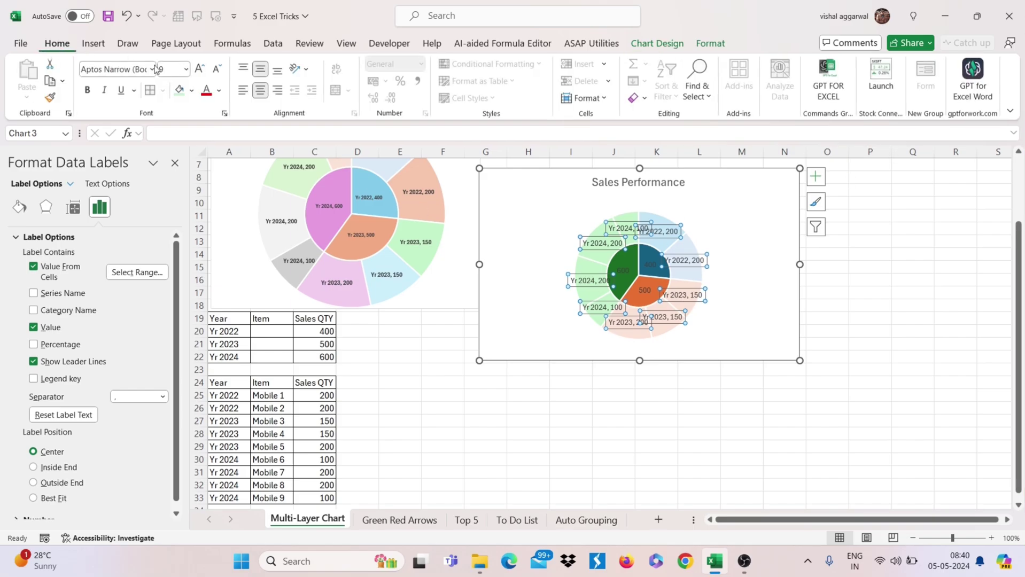
{"action": "left_click", "coordinate": [215, 70]}
{"action": "left_click", "coordinate": [216, 70]}
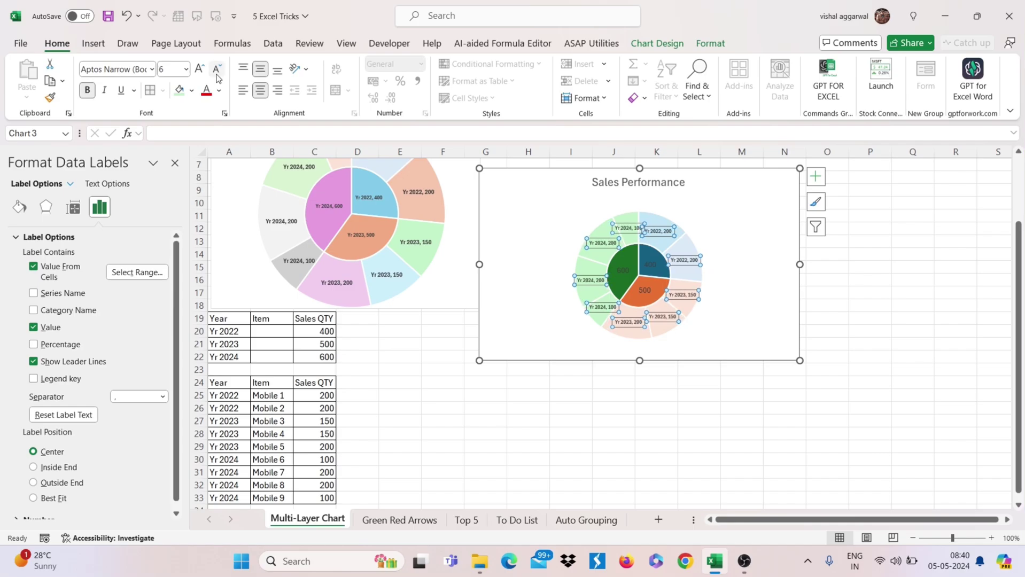
- Try light fills such as pink on the inner pie's 400 slice
{"action": "left_click", "coordinate": [731, 222]}
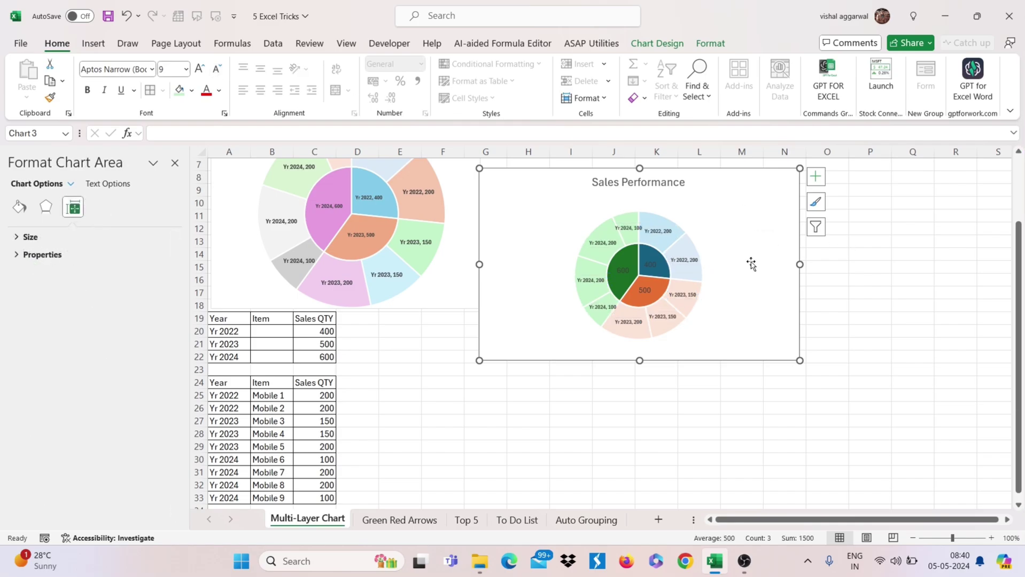
{"action": "left_click", "coordinate": [648, 279]}
{"action": "left_click", "coordinate": [652, 271]}
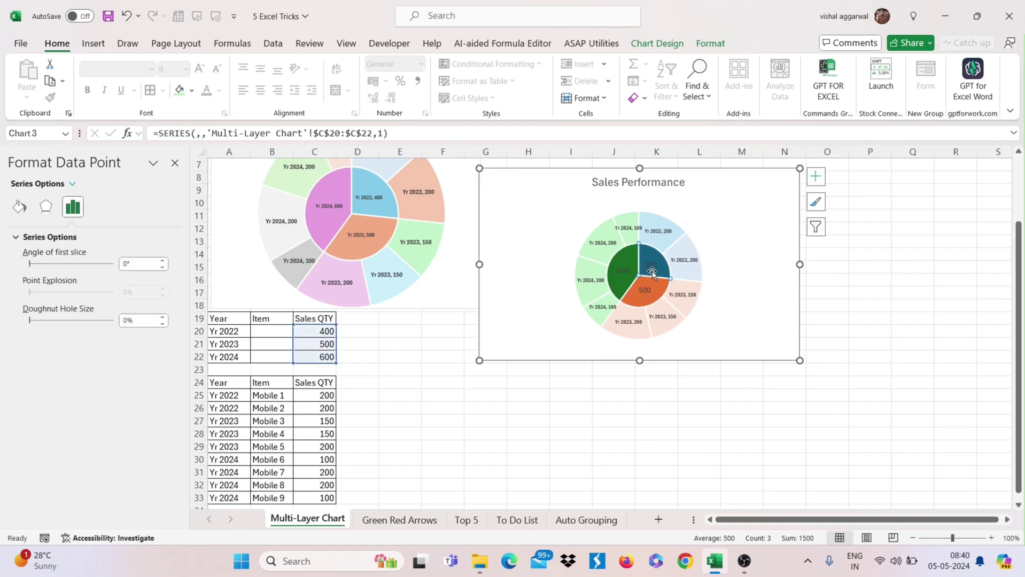
{"action": "right_click", "coordinate": [652, 272]}
{"action": "left_click", "coordinate": [668, 231]}
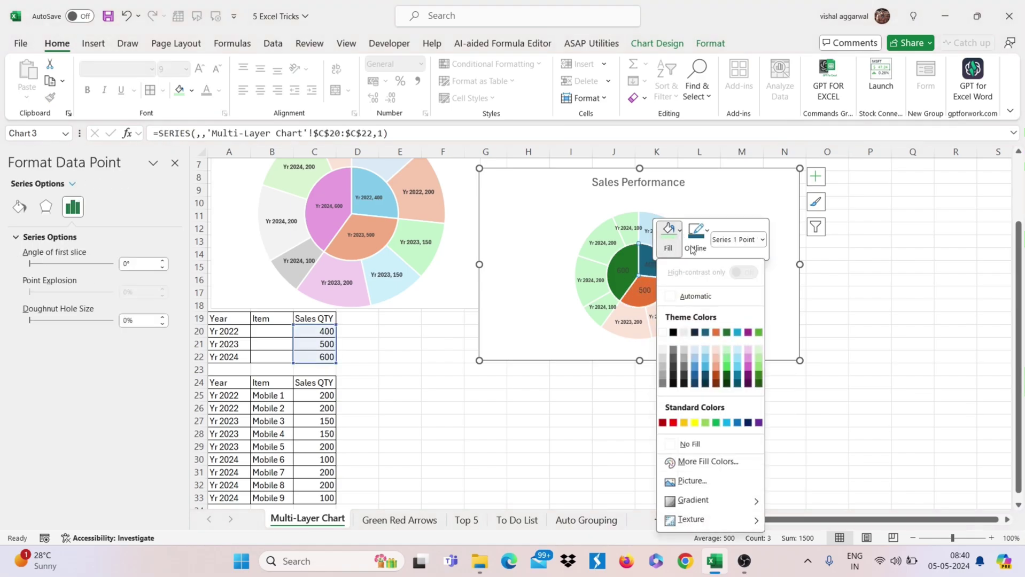
{"action": "left_click", "coordinate": [709, 350]}
{"action": "right_click", "coordinate": [658, 268]}
{"action": "left_click", "coordinate": [675, 229]}
{"action": "left_click", "coordinate": [756, 350]}
- Set the inner ring's fill to No Fill
{"action": "left_click", "coordinate": [642, 291]}
{"action": "right_click", "coordinate": [641, 295]}
{"action": "left_click", "coordinate": [646, 255]}
{"action": "left_click", "coordinate": [663, 469]}
{"action": "right_click", "coordinate": [646, 293]}
{"action": "right_click", "coordinate": [643, 299]}
- Enlarge the pie's plot area by dragging its corners outward
{"action": "key", "text": "Escape"}
{"action": "left_click", "coordinate": [539, 276]}
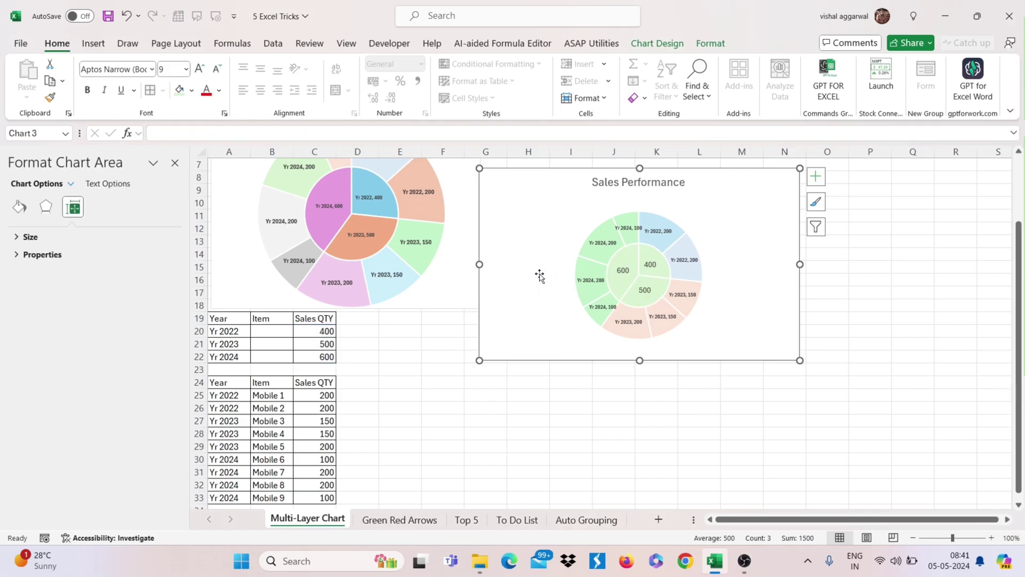
{"action": "scroll", "coordinate": [539, 275], "scroll_direction": "up", "scroll_amount": 2}
{"action": "left_click", "coordinate": [592, 253]}
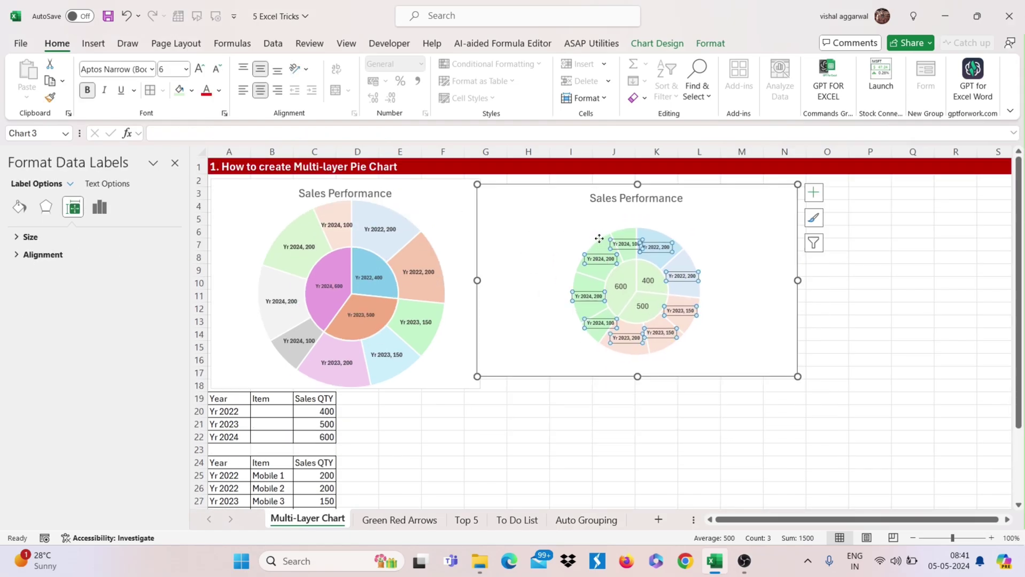
{"action": "left_click", "coordinate": [599, 240]}
{"action": "left_click", "coordinate": [597, 233]}
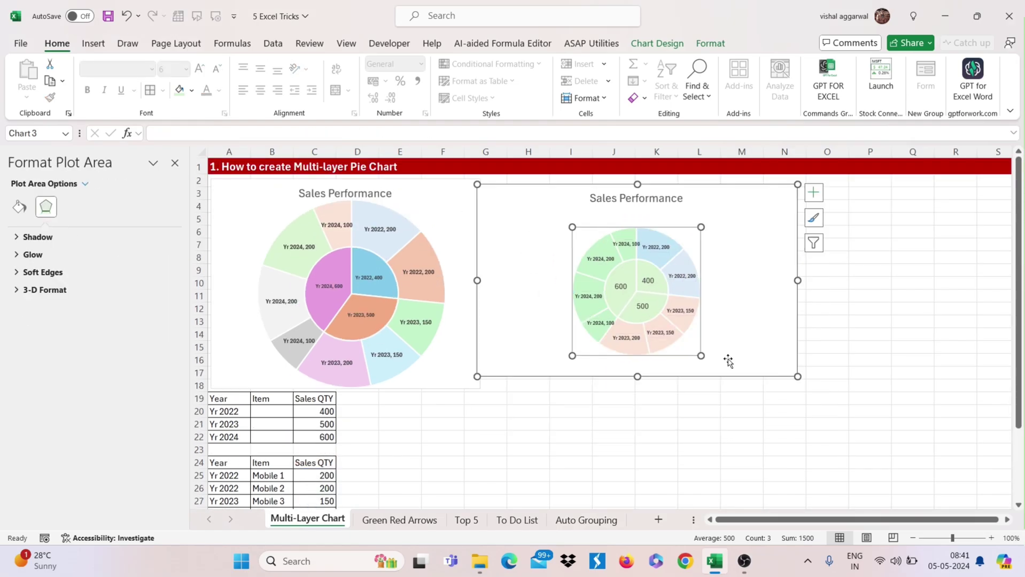
{"action": "left_click_drag", "start_coordinate": [701, 355], "coordinate": [722, 375]}
{"action": "left_click_drag", "start_coordinate": [572, 229], "coordinate": [555, 210]}
- Select the inner ring's 400, 500 and 600 labels and show their Label Options
{"action": "left_click", "coordinate": [775, 301]}
{"action": "left_click", "coordinate": [655, 280]}
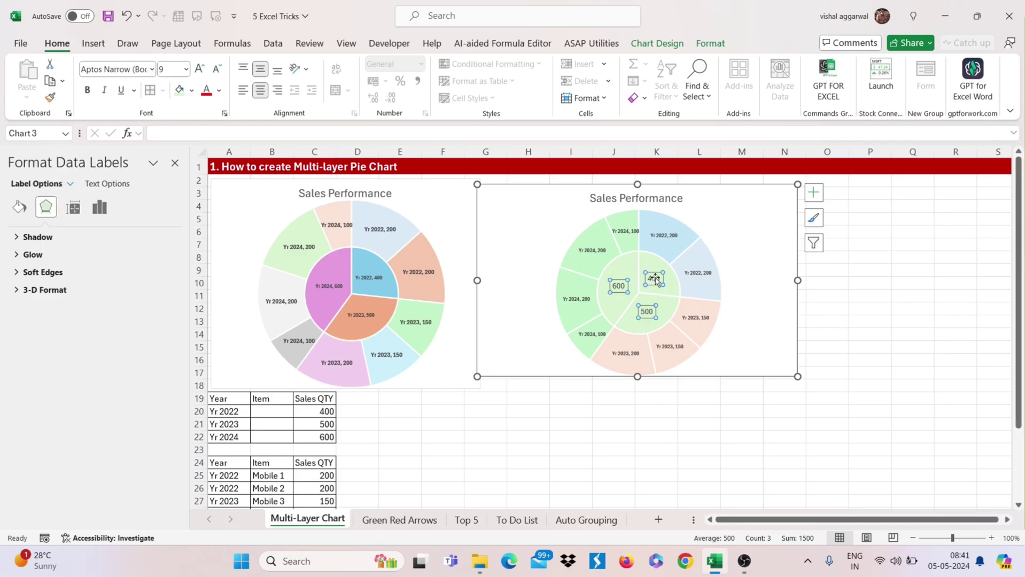
{"action": "left_click", "coordinate": [651, 269]}
{"action": "left_click", "coordinate": [655, 280]}
{"action": "left_click", "coordinate": [94, 212]}
- Make the inner ring labels show the years from A20:A22 using Value From Cells
{"action": "left_click", "coordinate": [52, 238]}
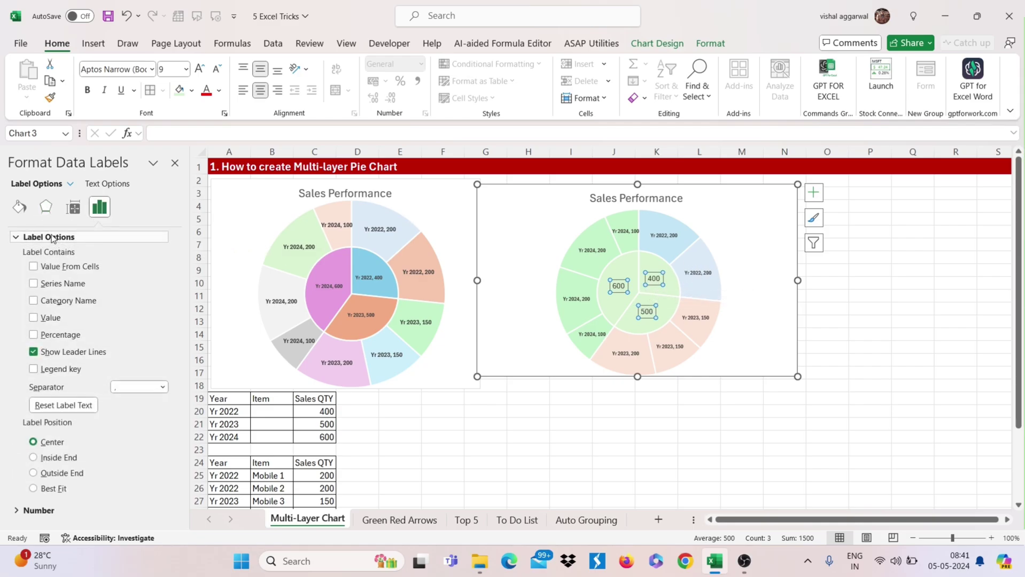
{"action": "left_click", "coordinate": [53, 267]}
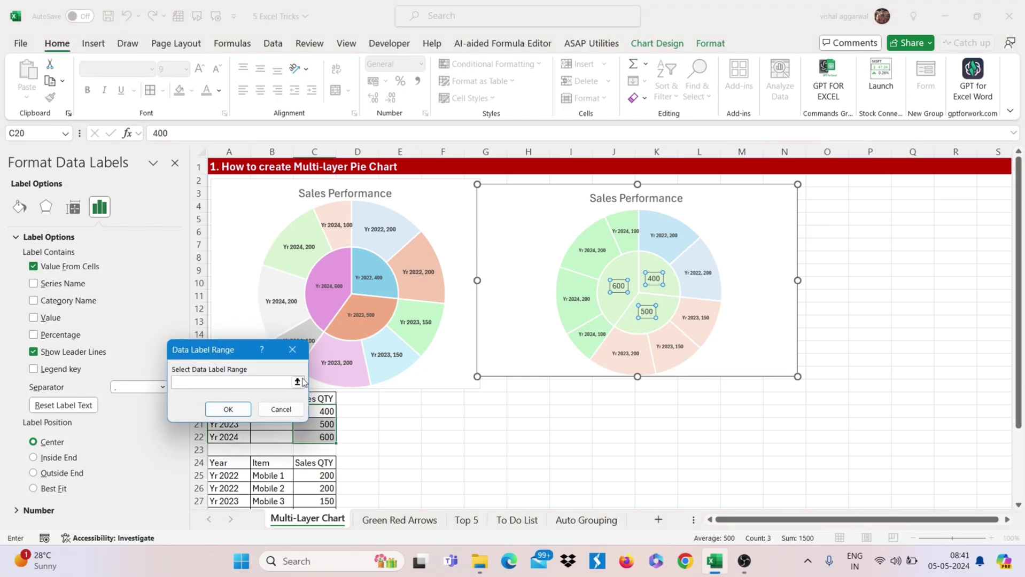
{"action": "left_click", "coordinate": [297, 382]}
{"action": "left_click_drag", "start_coordinate": [240, 412], "coordinate": [234, 433]}
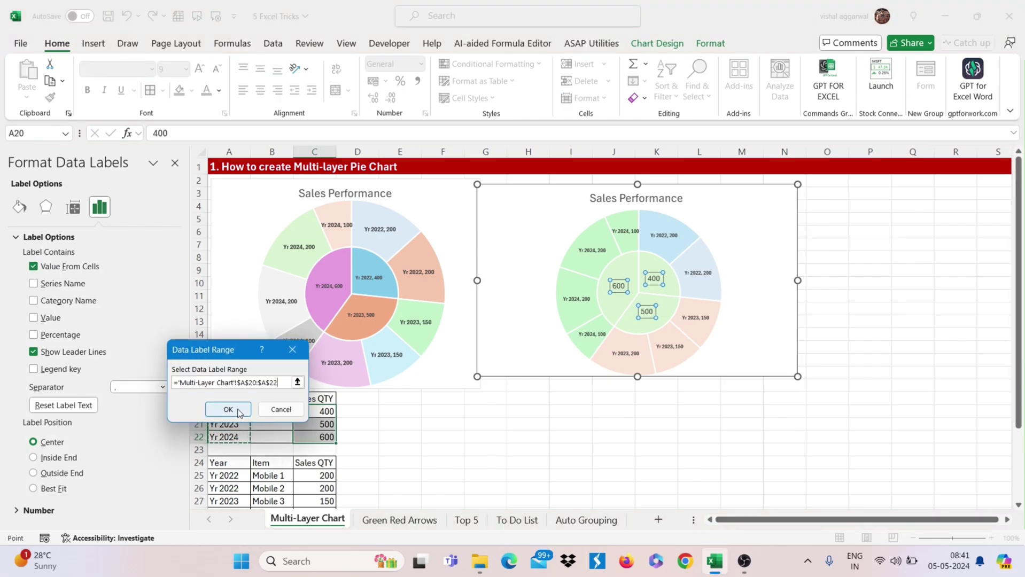
{"action": "left_click", "coordinate": [228, 409]}
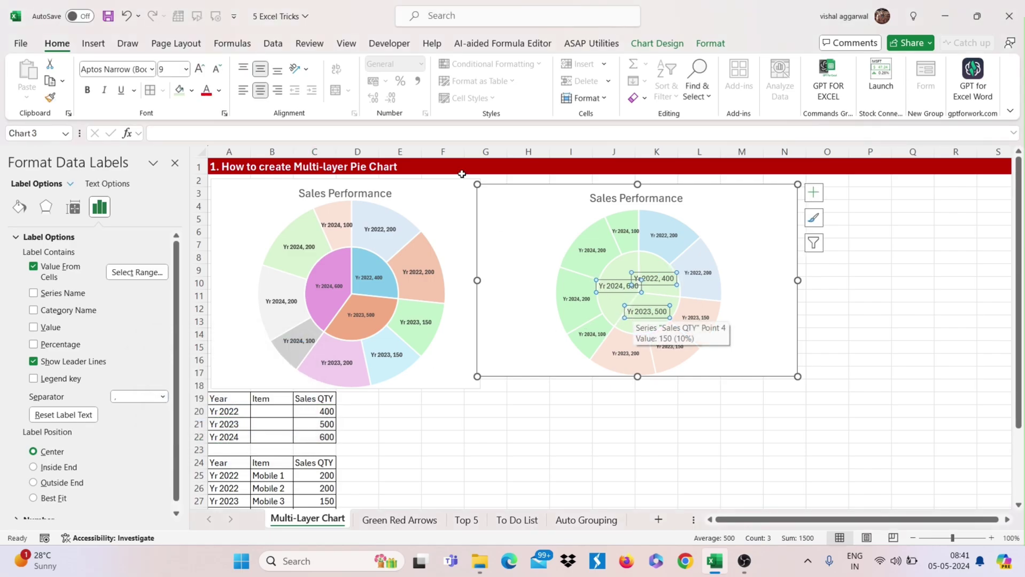
- Make the inner labels bold at font size 6, then leave the chart
{"action": "left_click", "coordinate": [216, 70]}
{"action": "left_click", "coordinate": [214, 74]}
{"action": "left_click", "coordinate": [214, 74]}
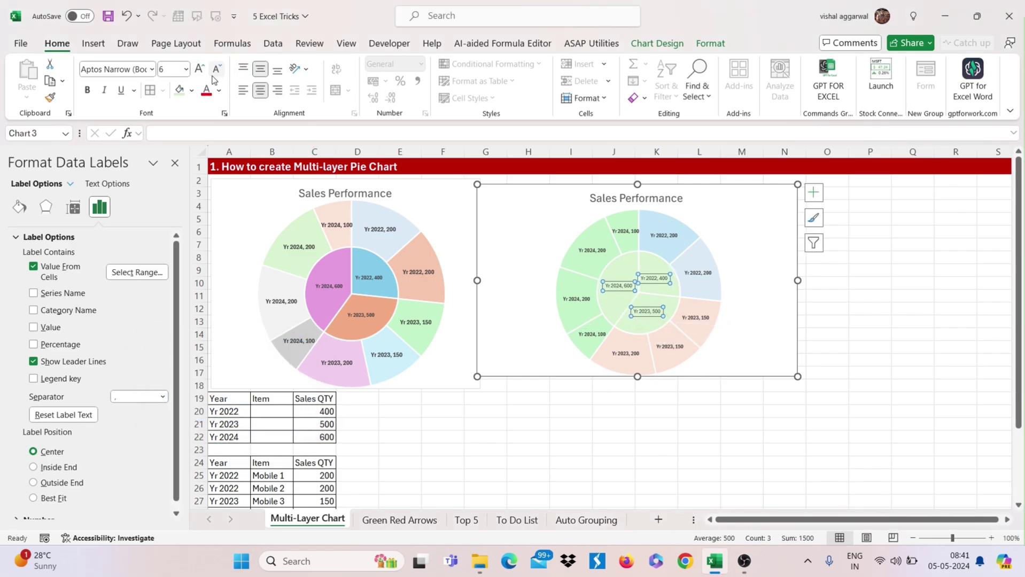
{"action": "key", "text": "ctrl+b"}
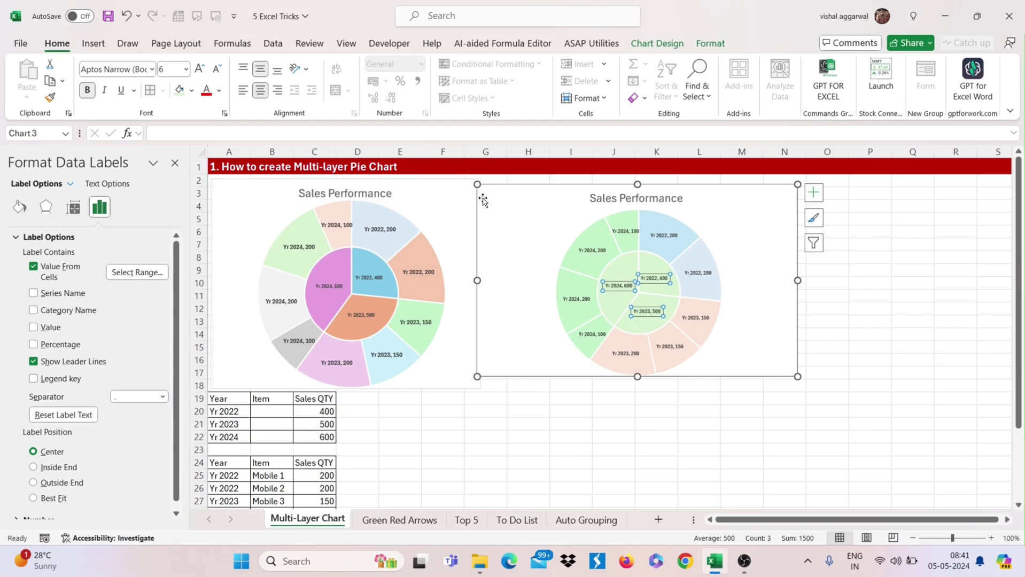
{"action": "left_click", "coordinate": [542, 350]}
{"action": "left_click", "coordinate": [505, 427]}
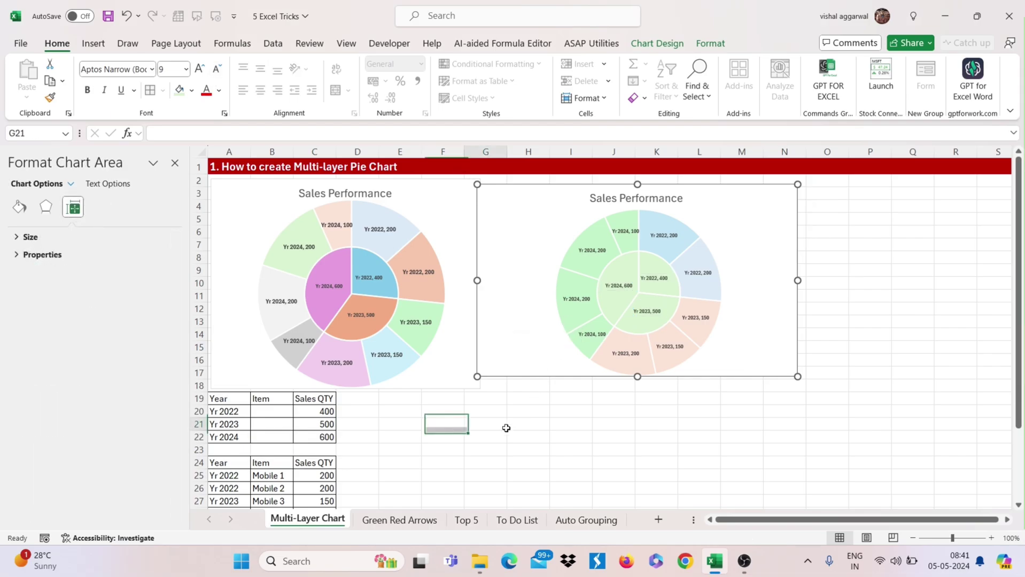
- On the Green Red Arrows sheet, close the Format Shape pane and select the % change values D4:D17
{"action": "left_click", "coordinate": [726, 252]}
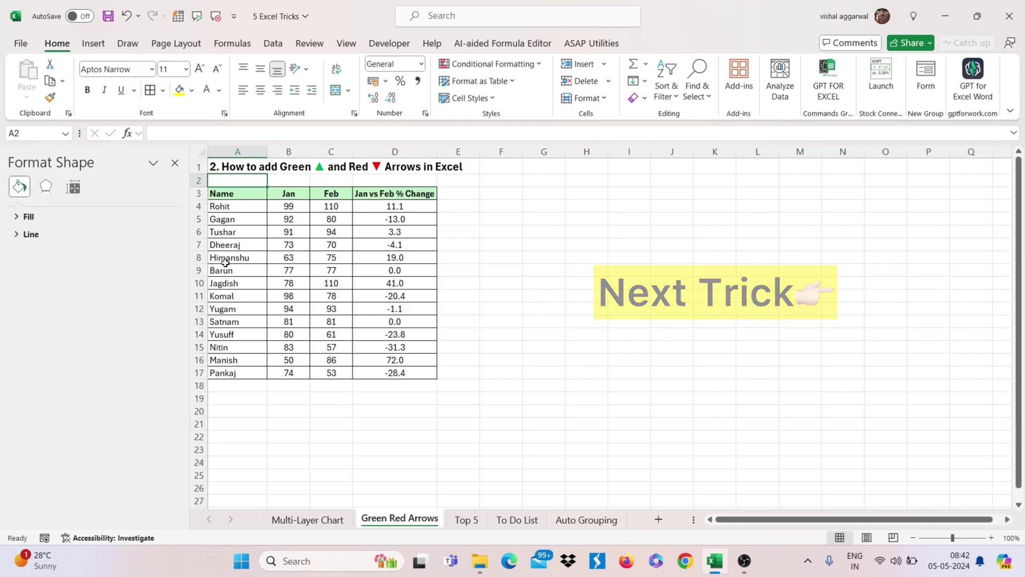
{"action": "left_click", "coordinate": [175, 163]}
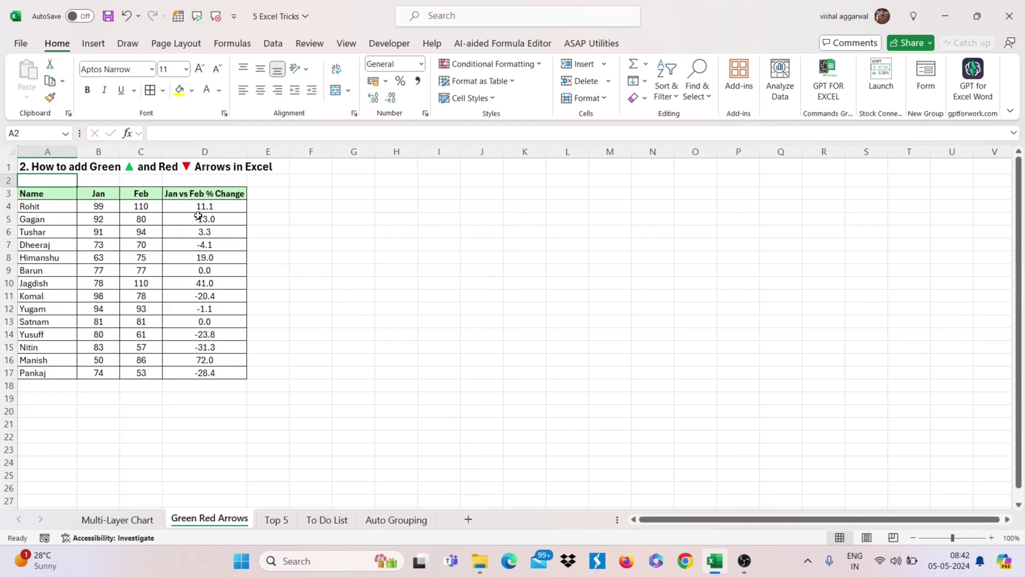
{"action": "left_click_drag", "start_coordinate": [204, 207], "coordinate": [186, 371]}
- Open Format Cells with a Custom number format and clear the existing 0.0 code
{"action": "key", "text": "ctrl+1"}
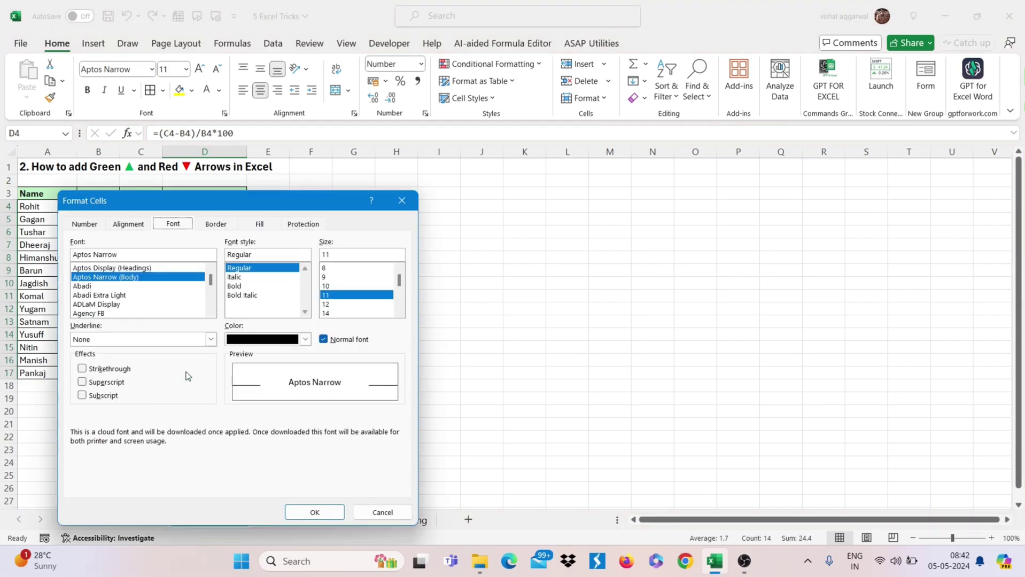
{"action": "left_click", "coordinate": [85, 225]}
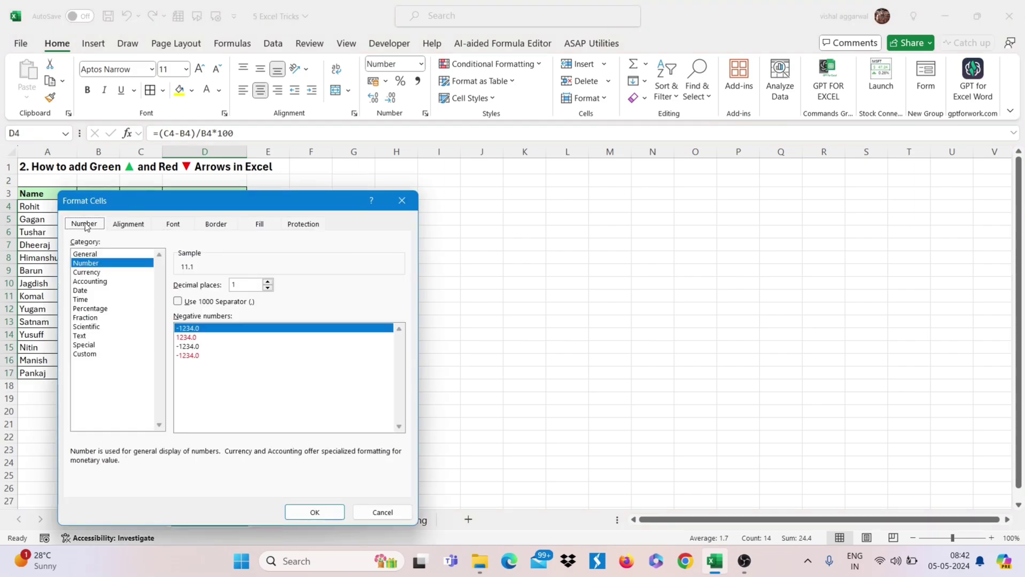
{"action": "left_click", "coordinate": [98, 355]}
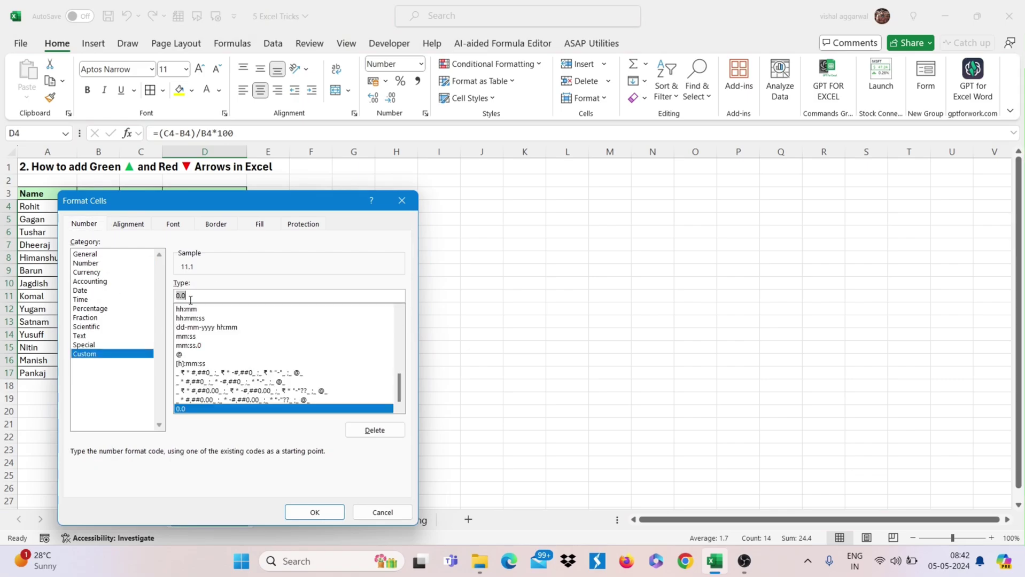
{"action": "key", "text": "BackSpace"}
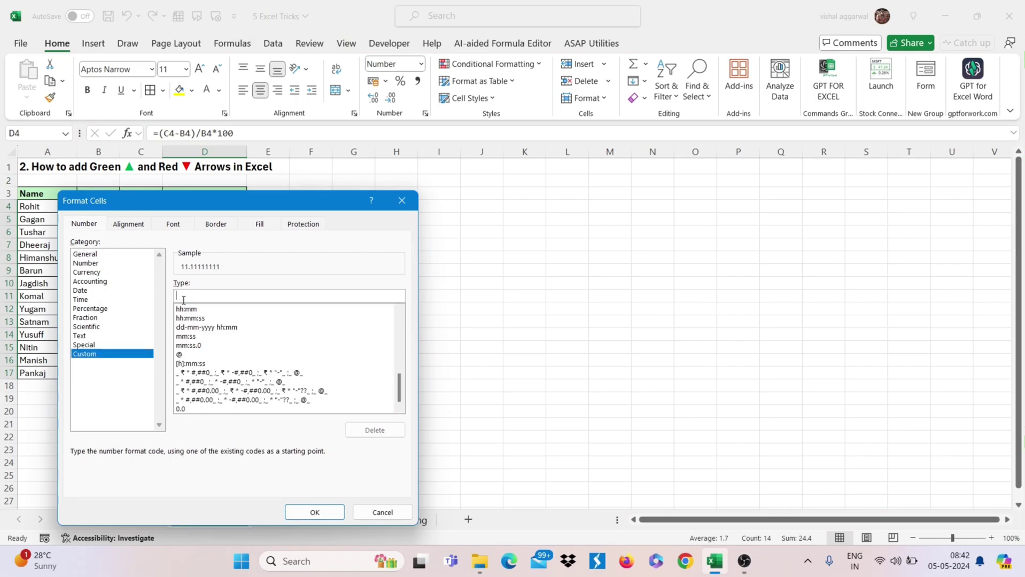
- Enter [green] followed by an ▲ symbol as the start of the format code
{"action": "type", "text": "[green"}
{"action": "key", "text": "super+period"}
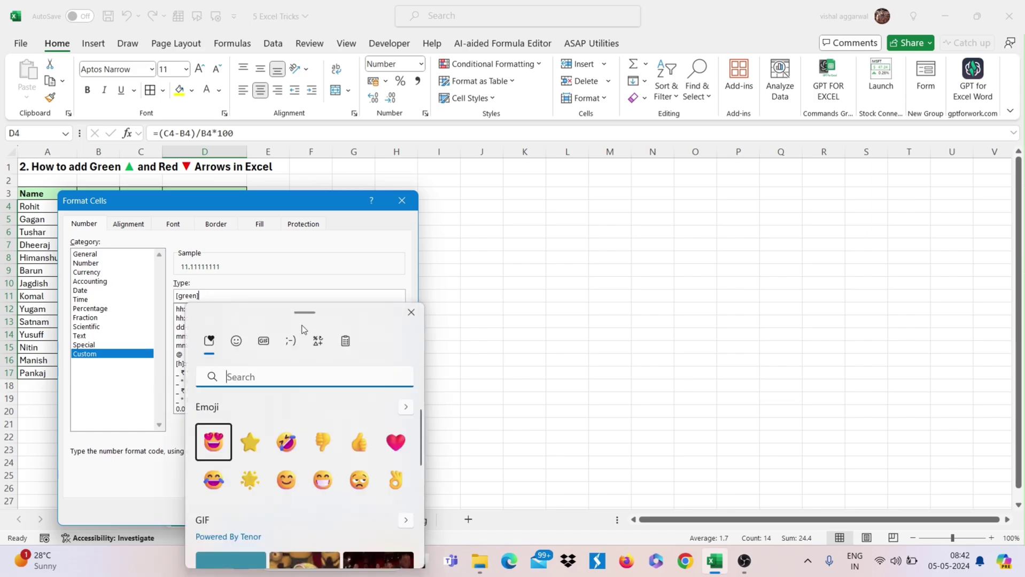
{"action": "left_click", "coordinate": [319, 342]}
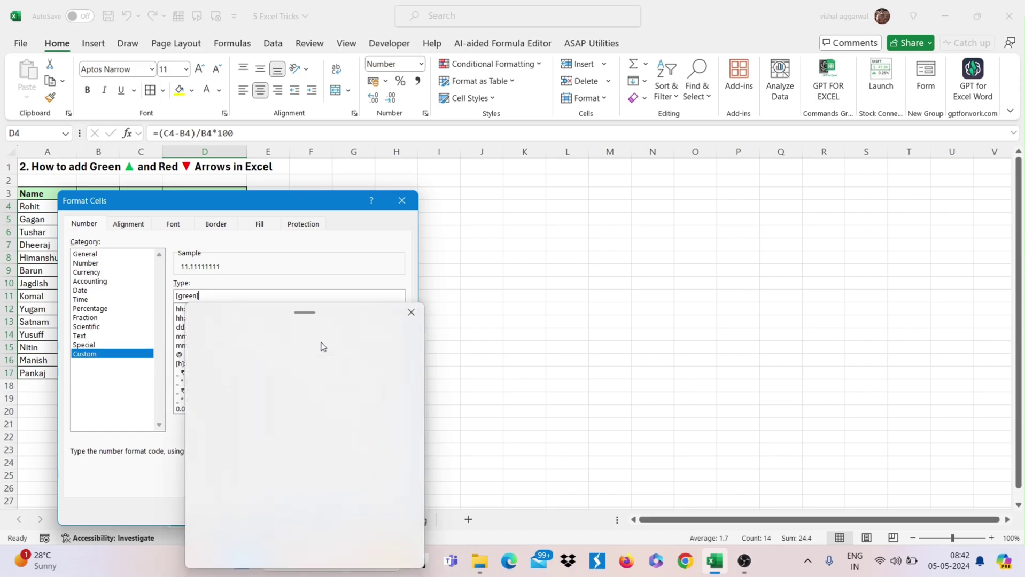
{"action": "left_click", "coordinate": [244, 411]}
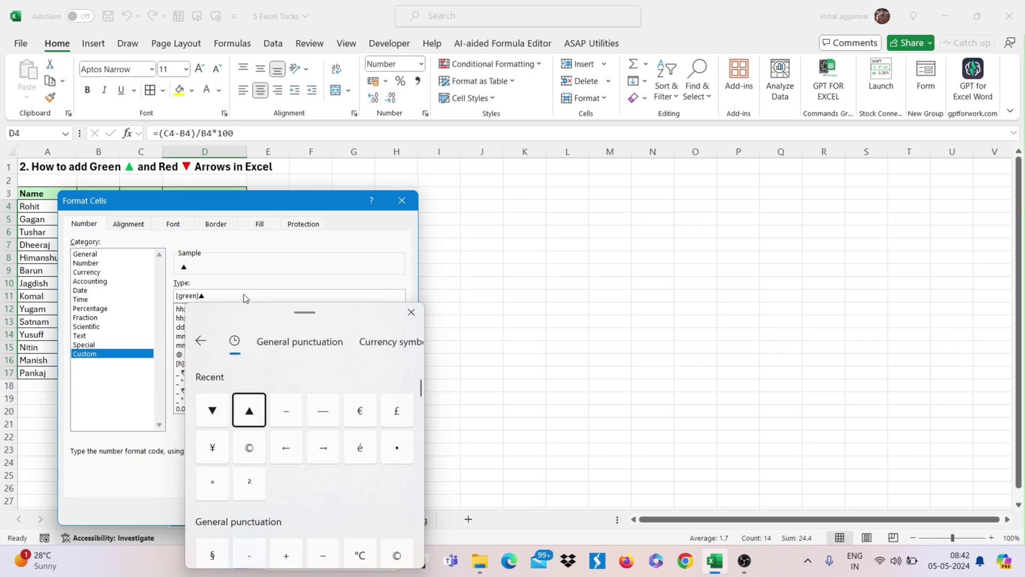
{"action": "left_click", "coordinate": [244, 296]}
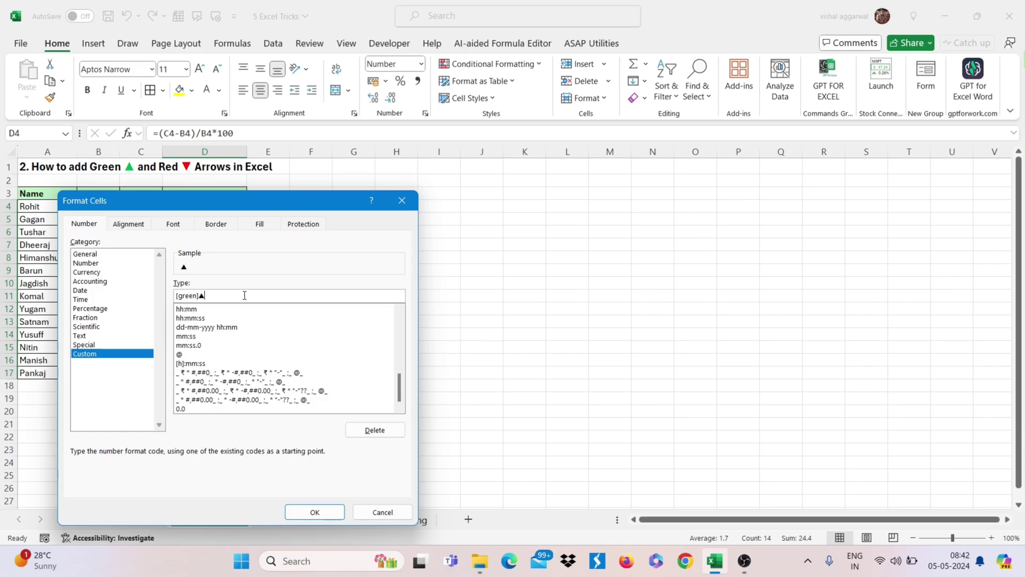
- Complete the format as [green]▲#.0;[red]▼#.0;"unchanged" and apply it to the % change values
{"action": "type", "text": "#"}
{"action": "type", "text": "'"}
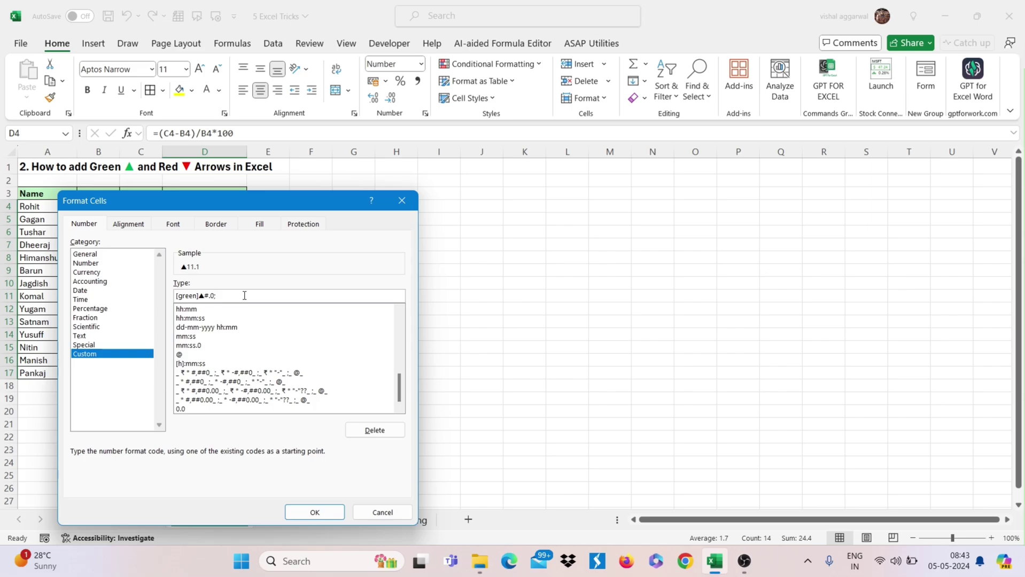
{"action": "type", "text": "[red"}
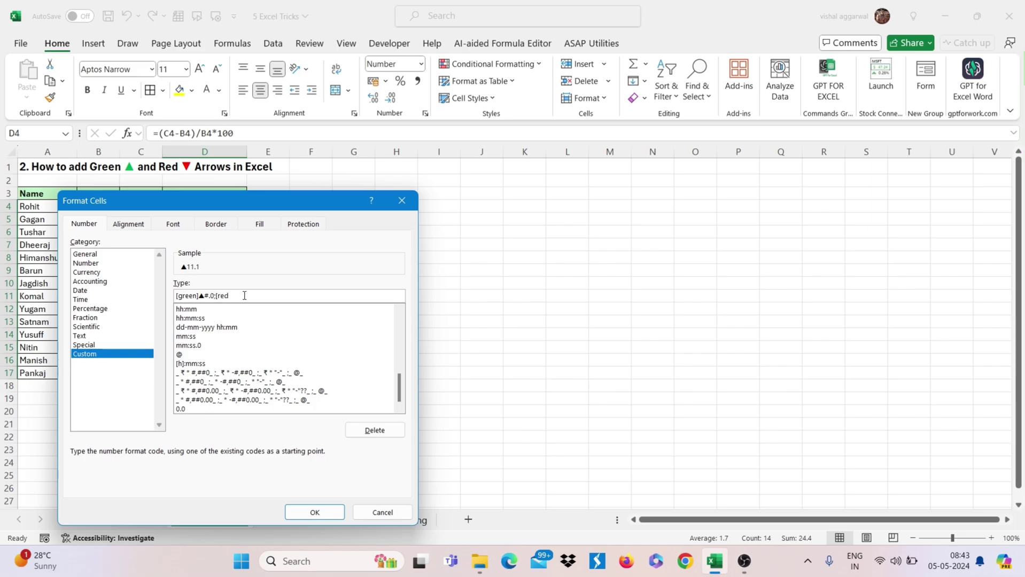
{"action": "type", "text": "]"}
{"action": "key", "text": "super+period"}
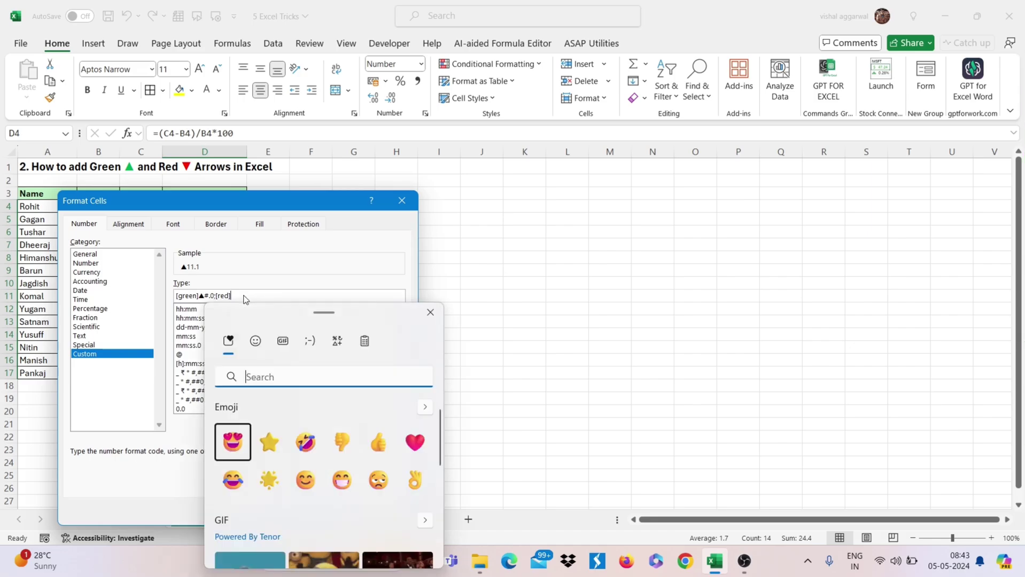
{"action": "left_click", "coordinate": [337, 341]}
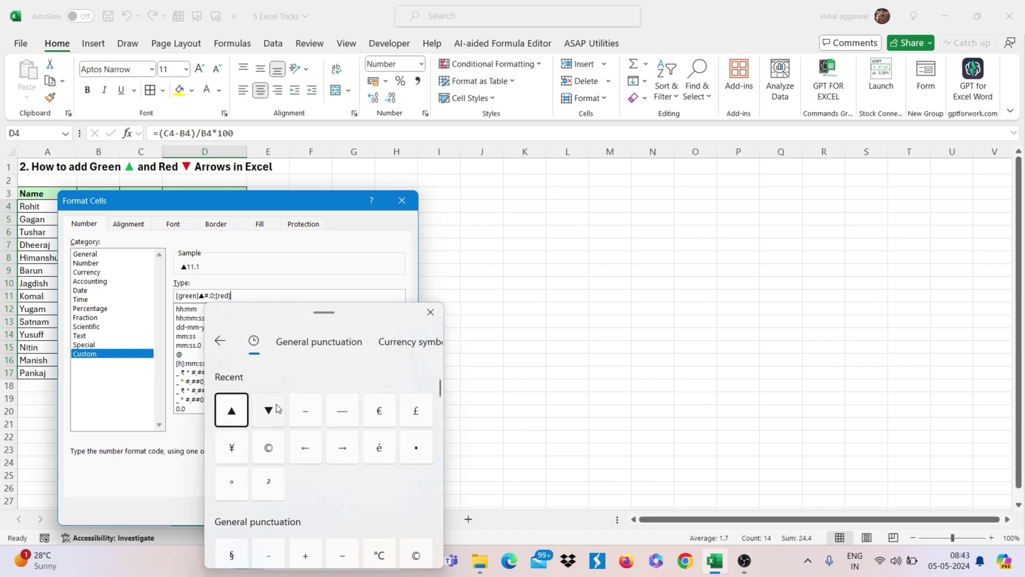
{"action": "left_click", "coordinate": [278, 409]}
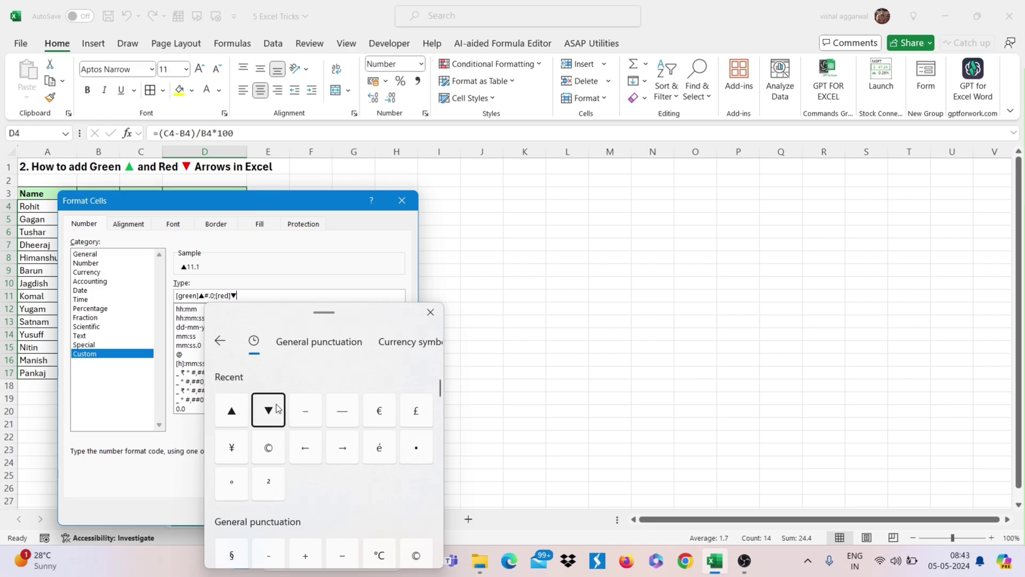
{"action": "left_click", "coordinate": [312, 293]}
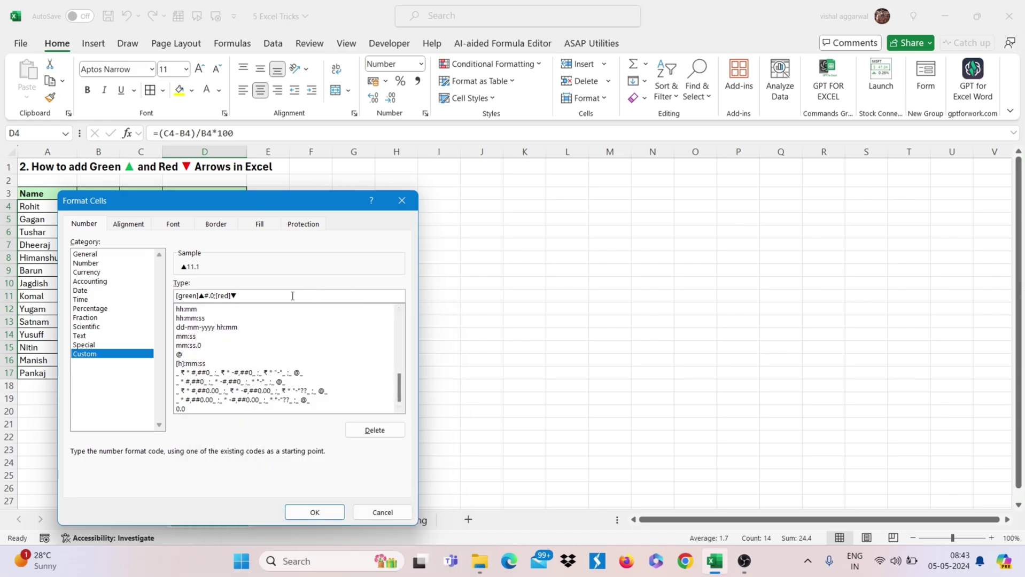
{"action": "type", "text": "#.0"}
{"action": "type", "text": "; \"unchanged"}
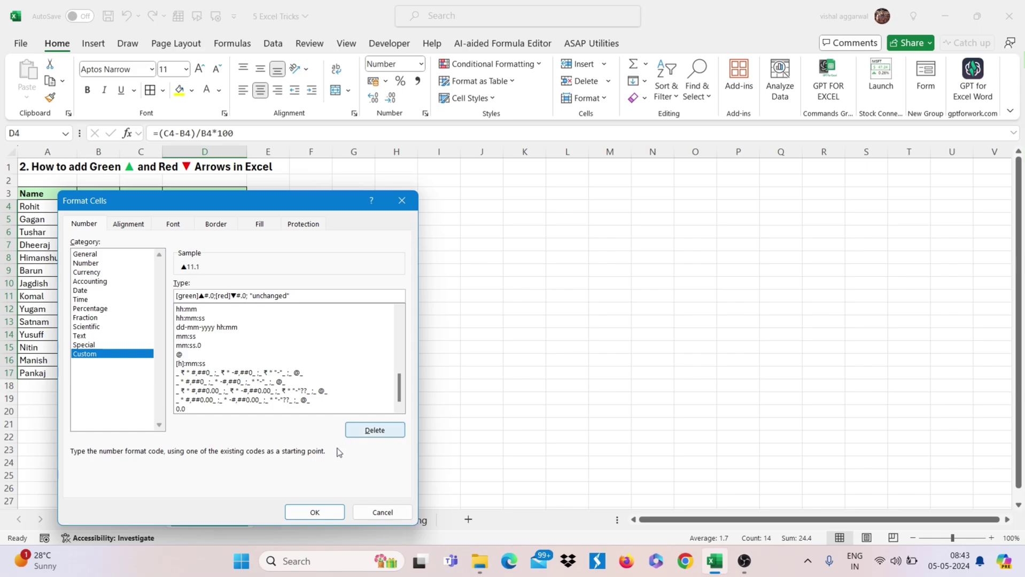
{"action": "left_click", "coordinate": [317, 512]}
{"action": "left_click", "coordinate": [301, 369]}
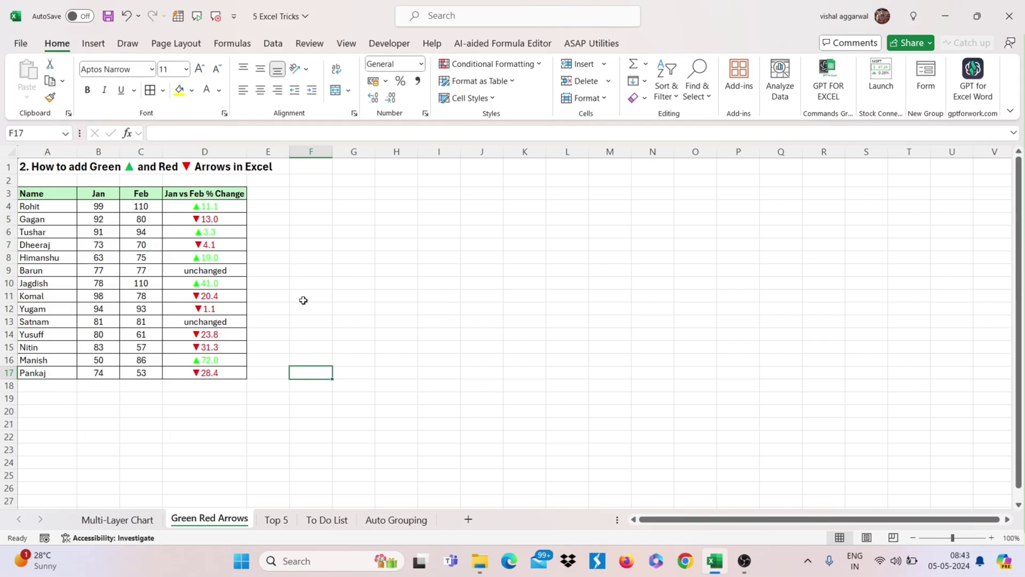
- Switch to the Top 5 sheet and select cell B14
{"action": "left_click", "coordinate": [275, 519]}
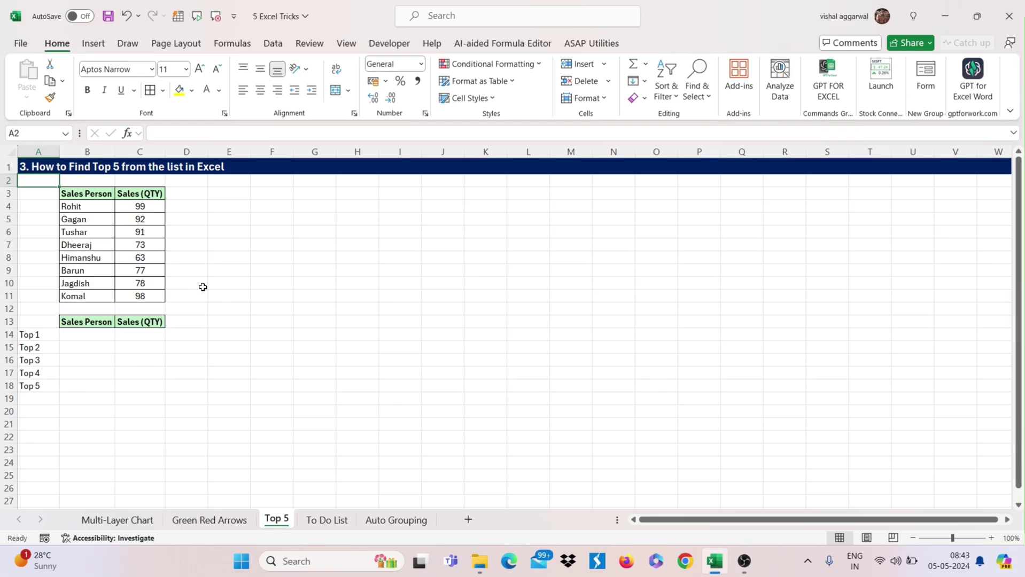
{"action": "left_click", "coordinate": [195, 273]}
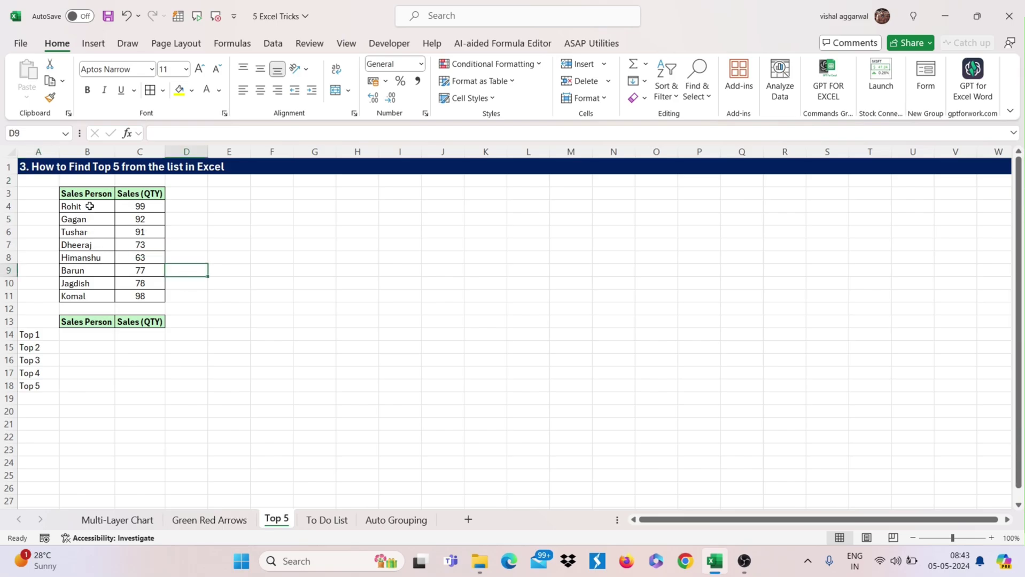
{"action": "left_click_drag", "start_coordinate": [89, 206], "coordinate": [134, 295]}
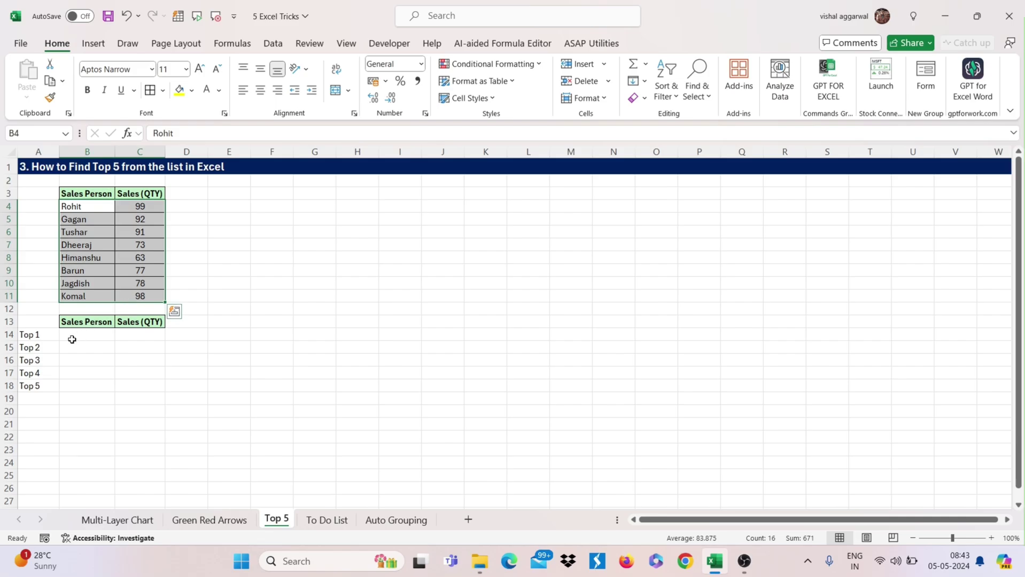
{"action": "left_click_drag", "start_coordinate": [43, 335], "coordinate": [46, 384]}
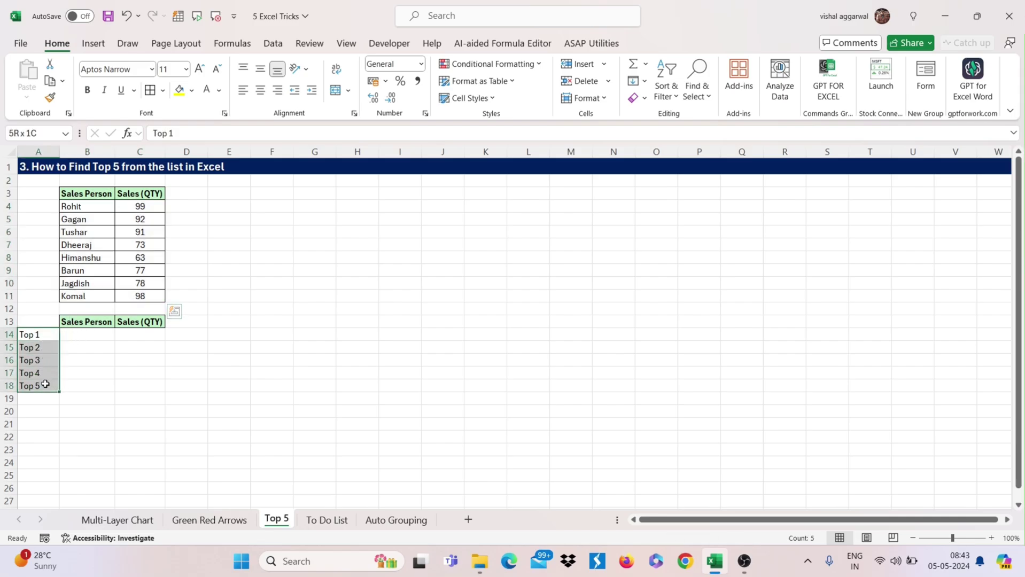
{"action": "left_click", "coordinate": [89, 335]}
- Enter =SORT(B4:C11,2,-1) in B14 to sort salespeople by Sales (QTY) descending
{"action": "type", "text": "=s"}
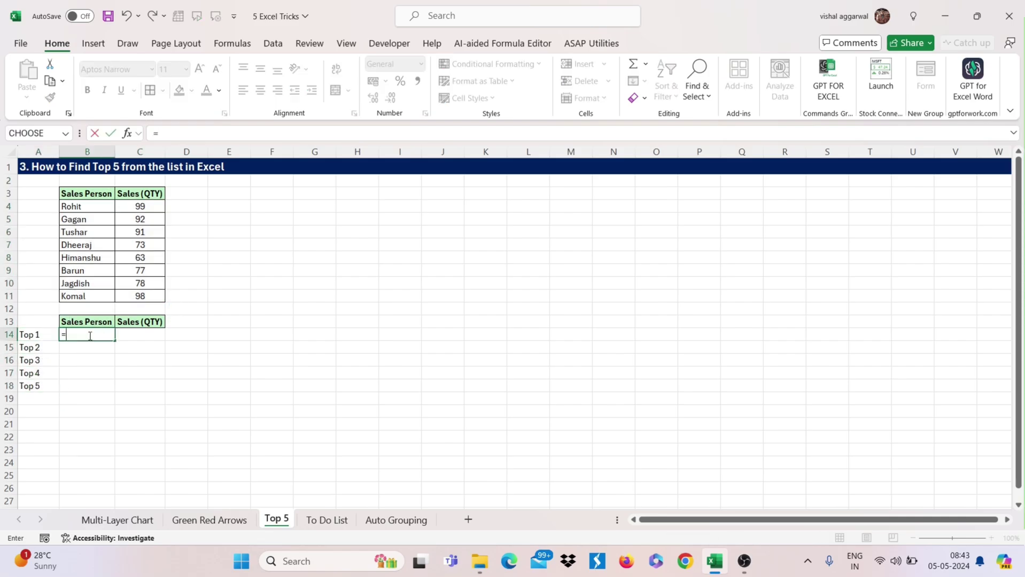
{"action": "key", "text": "BackSpace"}
{"action": "type", "text": "sor"}
{"action": "key", "text": "Tab"}
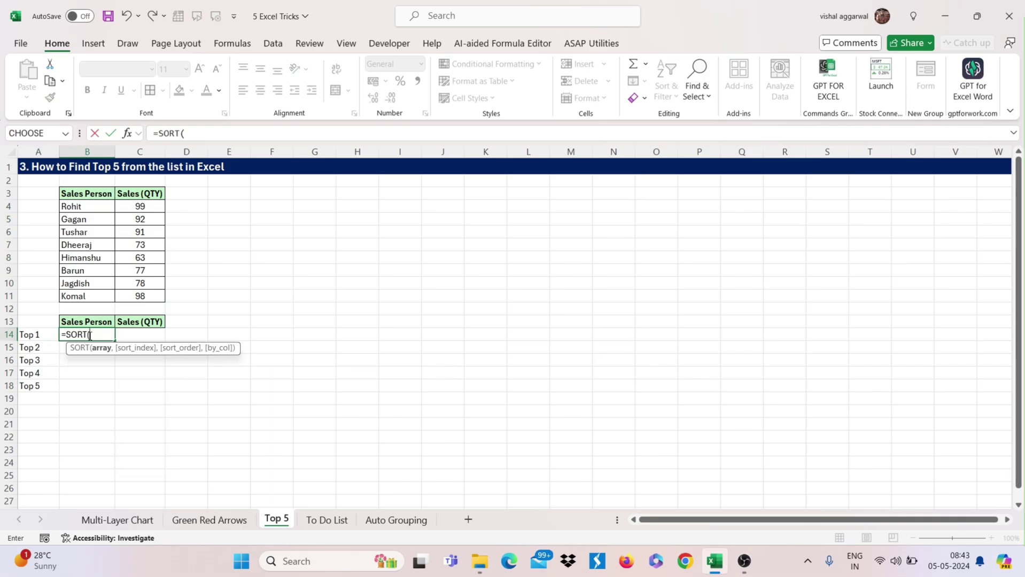
{"action": "left_click_drag", "start_coordinate": [84, 206], "coordinate": [139, 298]}
{"action": "type", "text": ","}
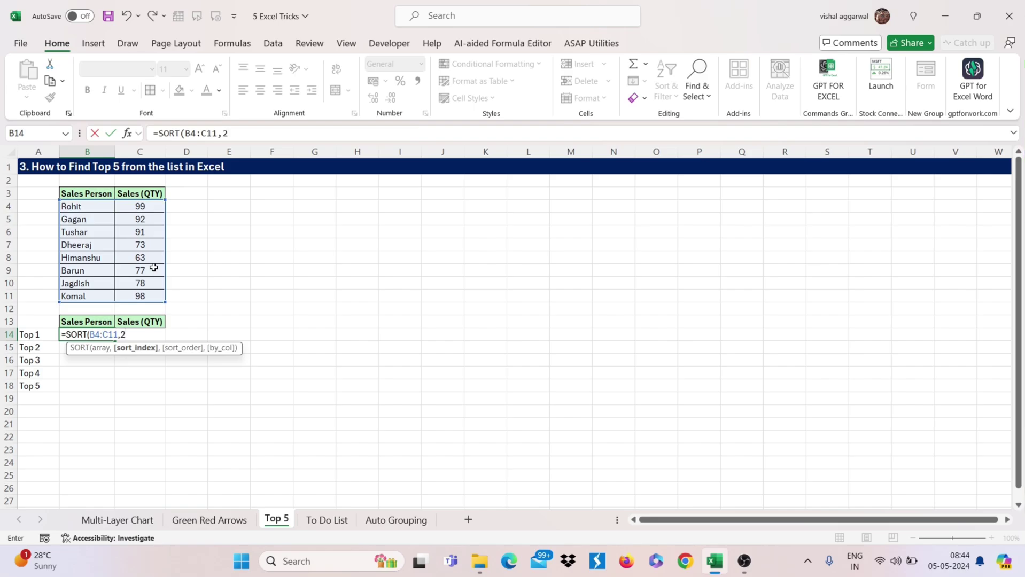
{"action": "type", "text": "2,"}
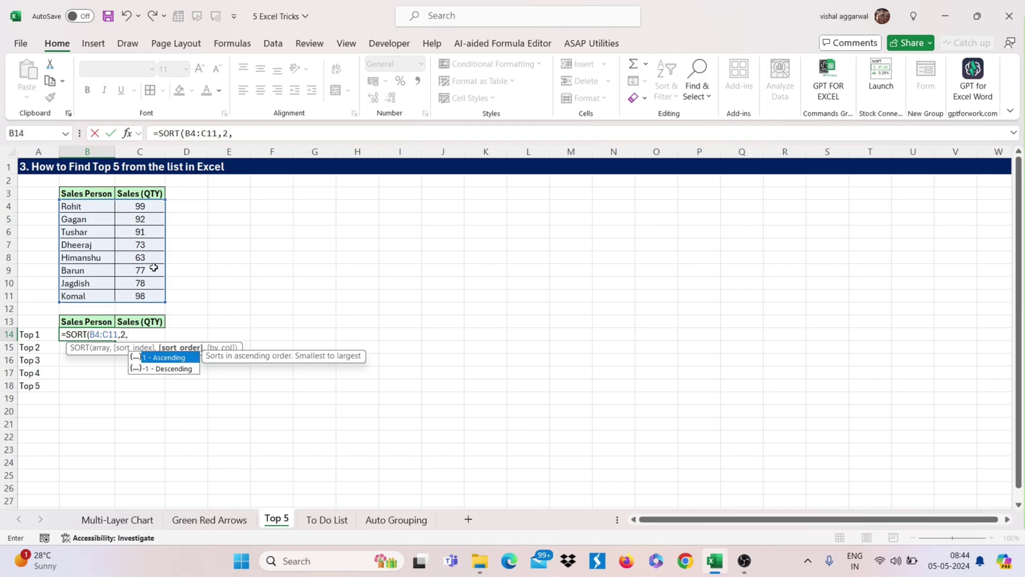
{"action": "type", "text": "-1"}
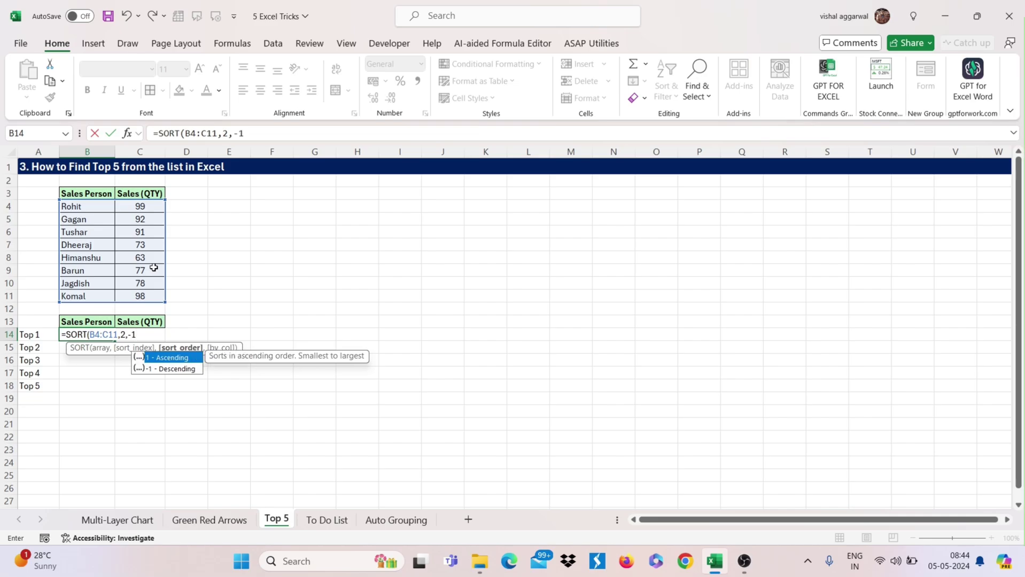
{"action": "type", "text": ")"}
- Change B14's formula to =TAKE(SORT(B4:C11,2,-1),5) so only the top five sellers appear
{"action": "key", "text": "Return"}
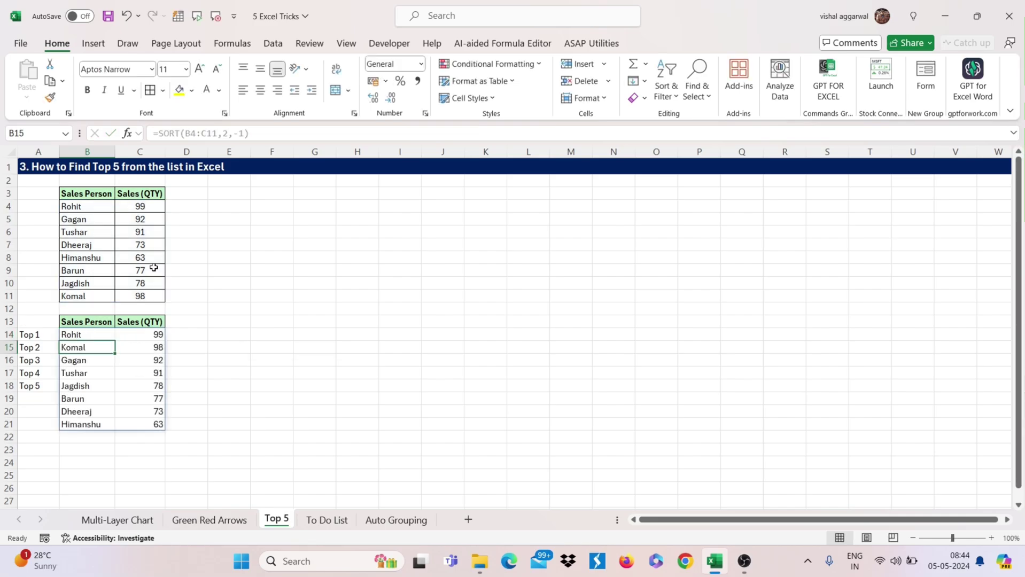
{"action": "left_click", "coordinate": [76, 334]}
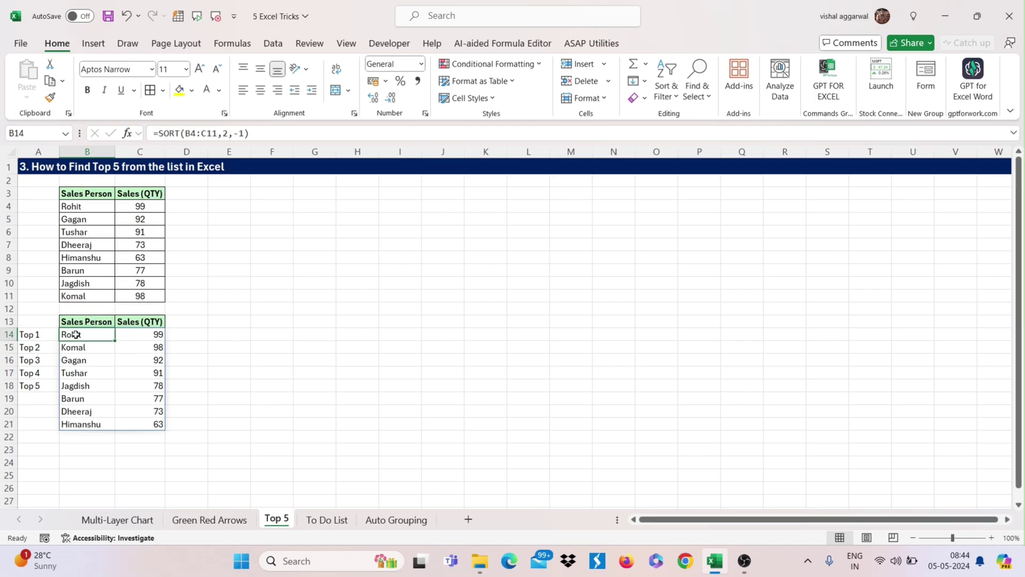
{"action": "left_click", "coordinate": [163, 133]}
{"action": "type", "text": "ta"}
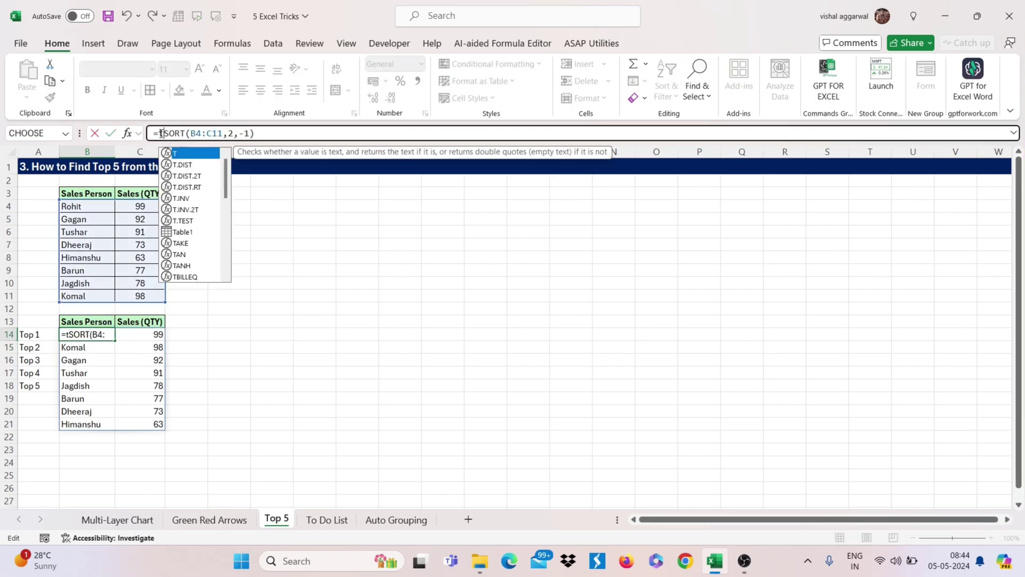
{"action": "type", "text": "ke("}
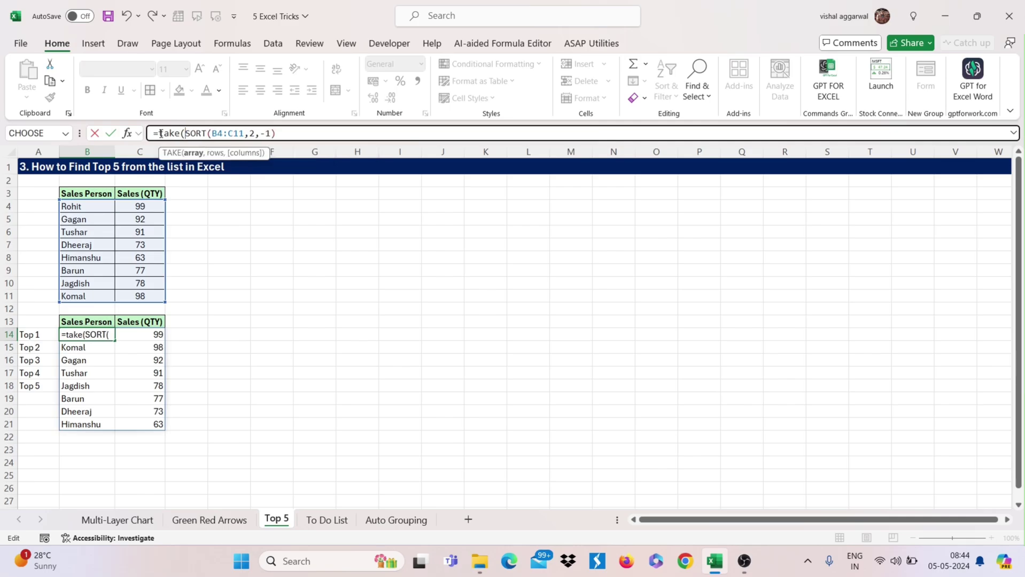
{"action": "left_click", "coordinate": [304, 133]}
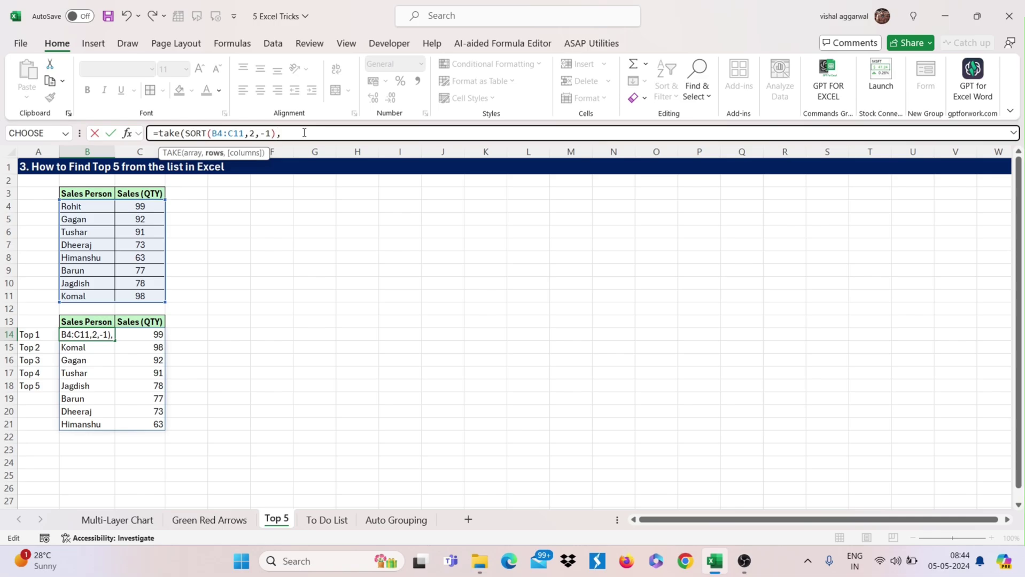
{"action": "type", "text": ",5)"}
{"action": "key", "text": "Return"}
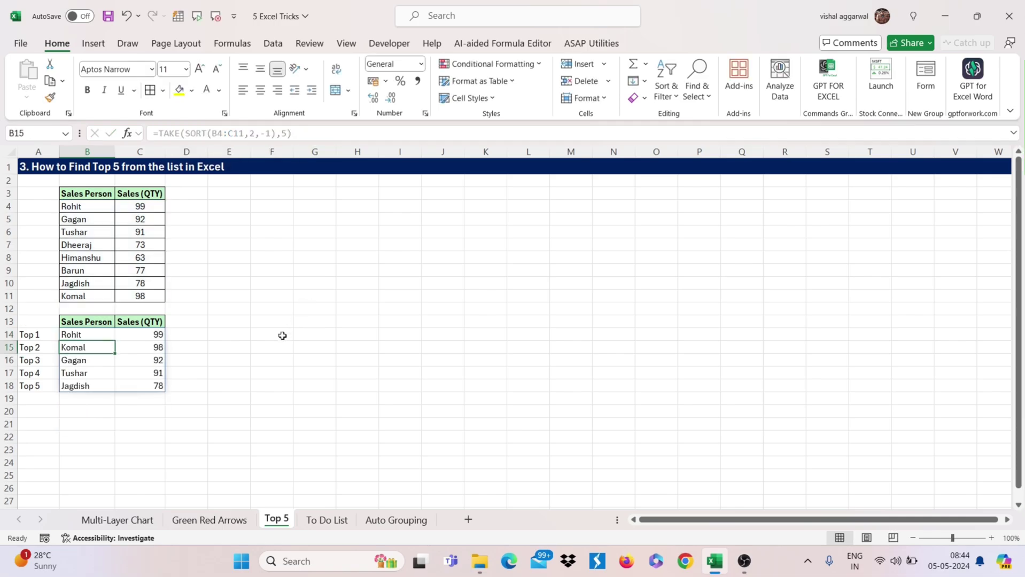
{"action": "left_click", "coordinate": [75, 455]}
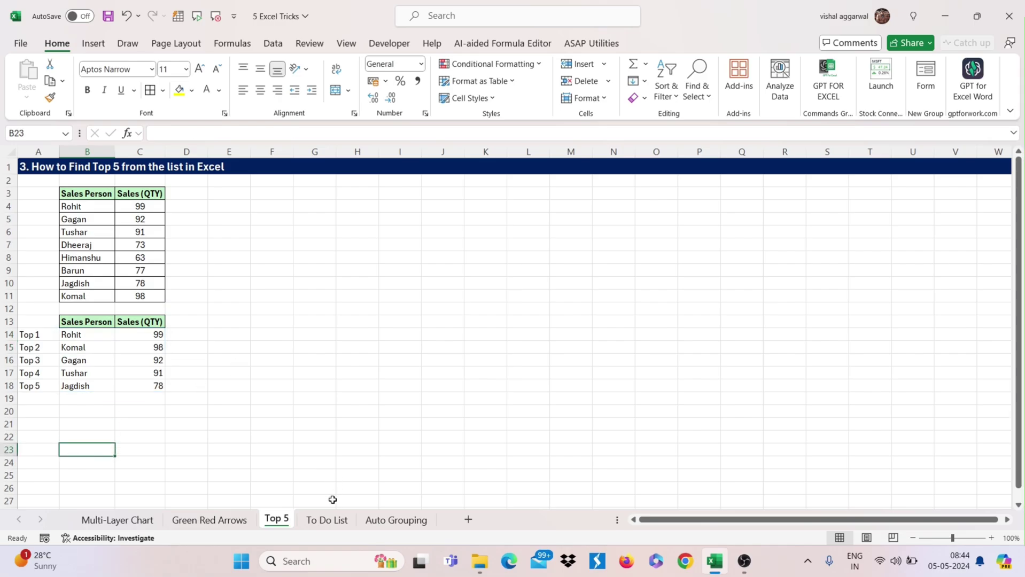
- On the To Do List sheet, insert checkboxes into Status cells C4:C8
{"action": "left_click", "coordinate": [326, 520]}
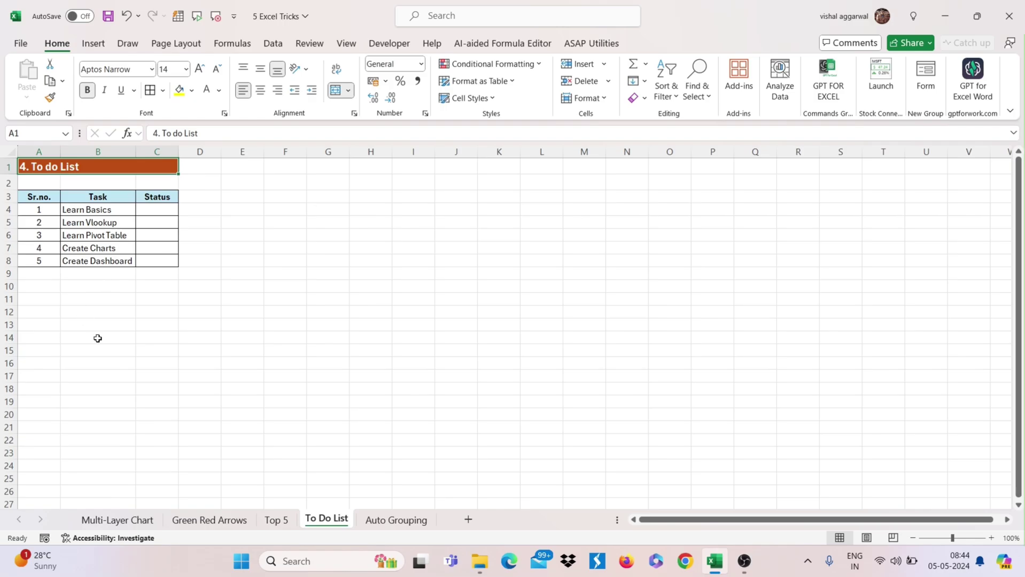
{"action": "left_click", "coordinate": [159, 211]}
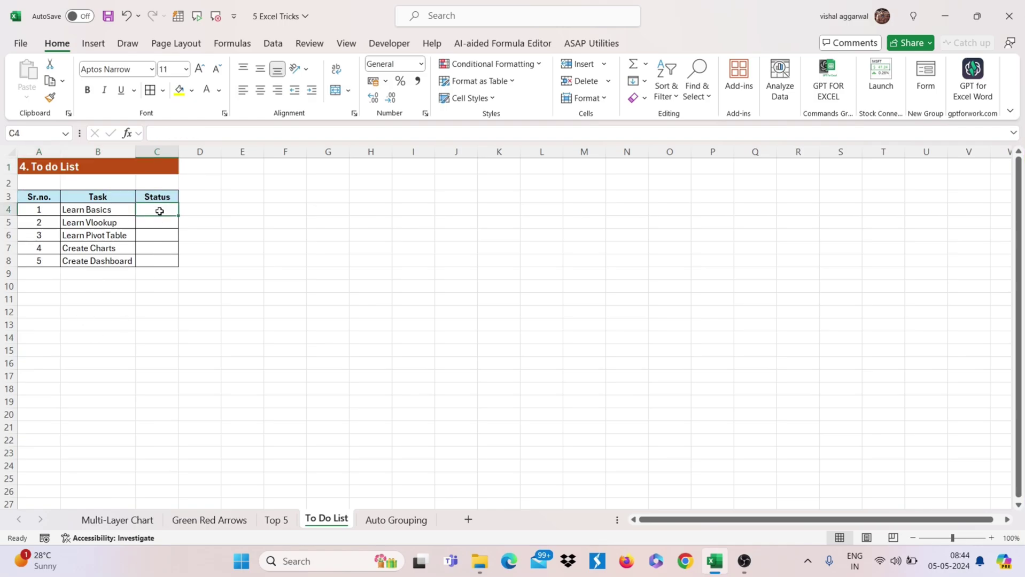
{"action": "left_click_drag", "start_coordinate": [158, 213], "coordinate": [152, 261]}
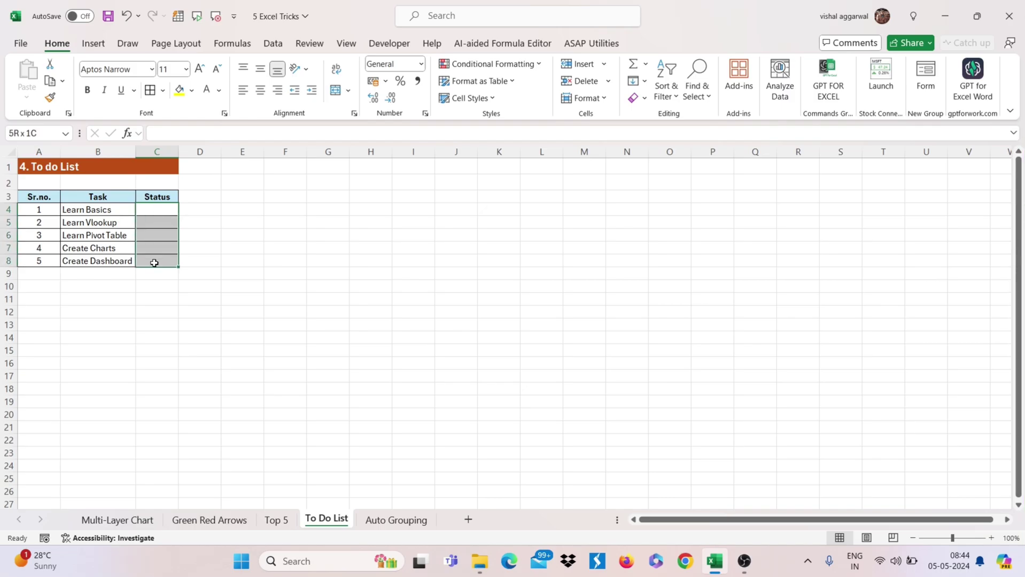
{"action": "left_click", "coordinate": [96, 45]}
{"action": "left_click", "coordinate": [292, 92]}
{"action": "left_click", "coordinate": [209, 212]}
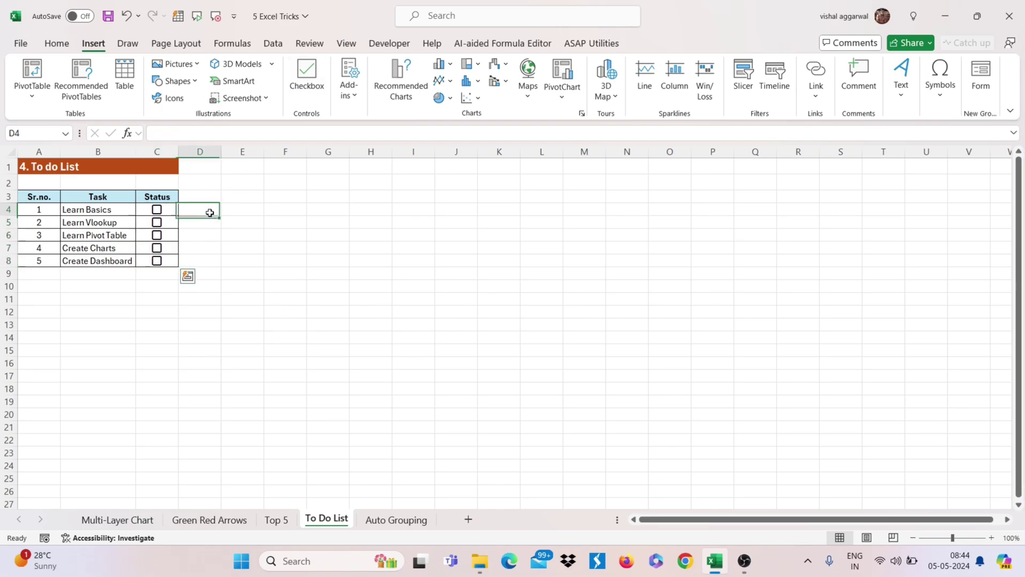
{"action": "left_click", "coordinate": [104, 210]}
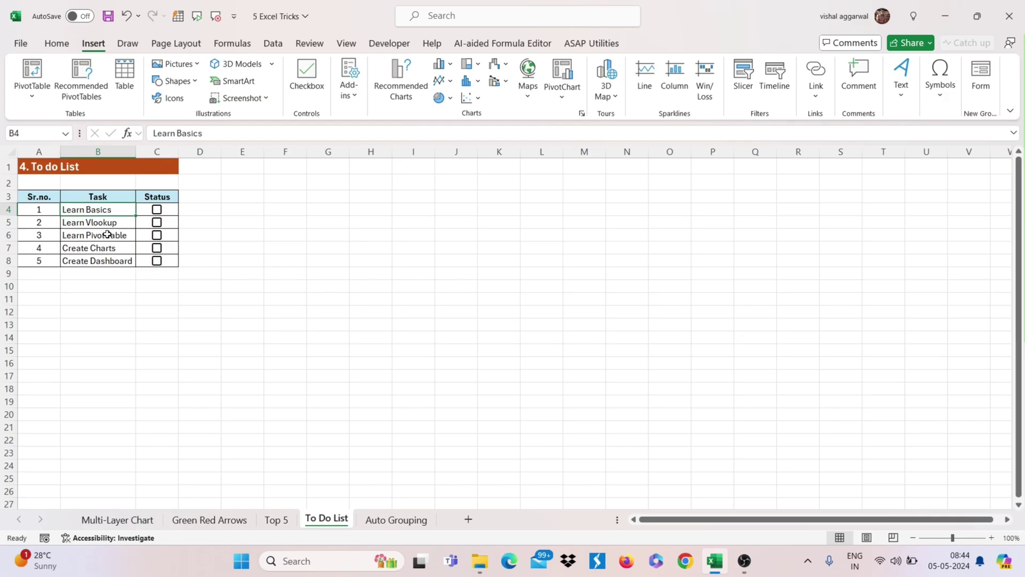
- Select task names B4:B8 and start a new formula-based conditional formatting rule
{"action": "left_click_drag", "start_coordinate": [101, 209], "coordinate": [91, 260]}
{"action": "left_click", "coordinate": [56, 43]}
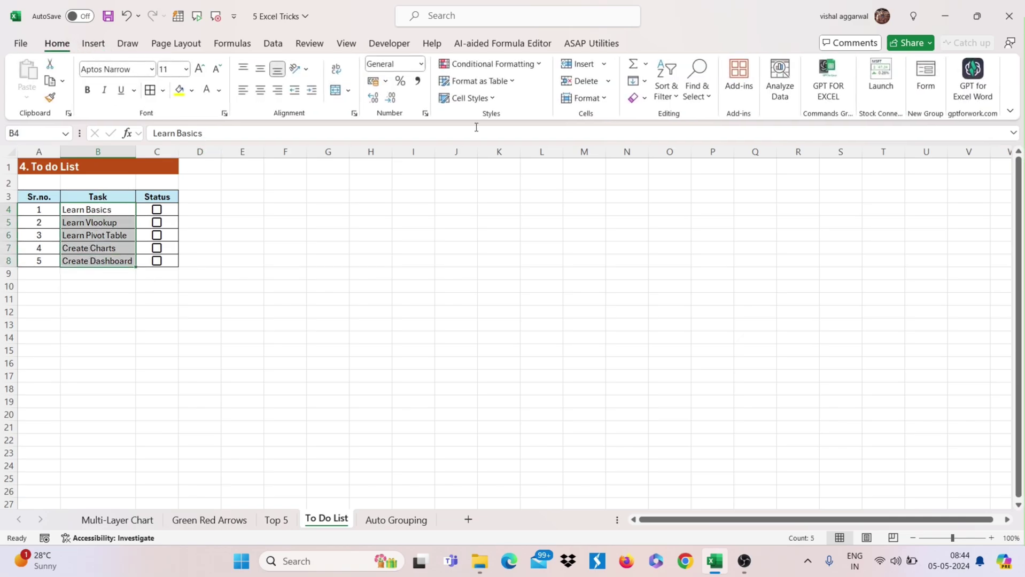
{"action": "left_click", "coordinate": [508, 63]}
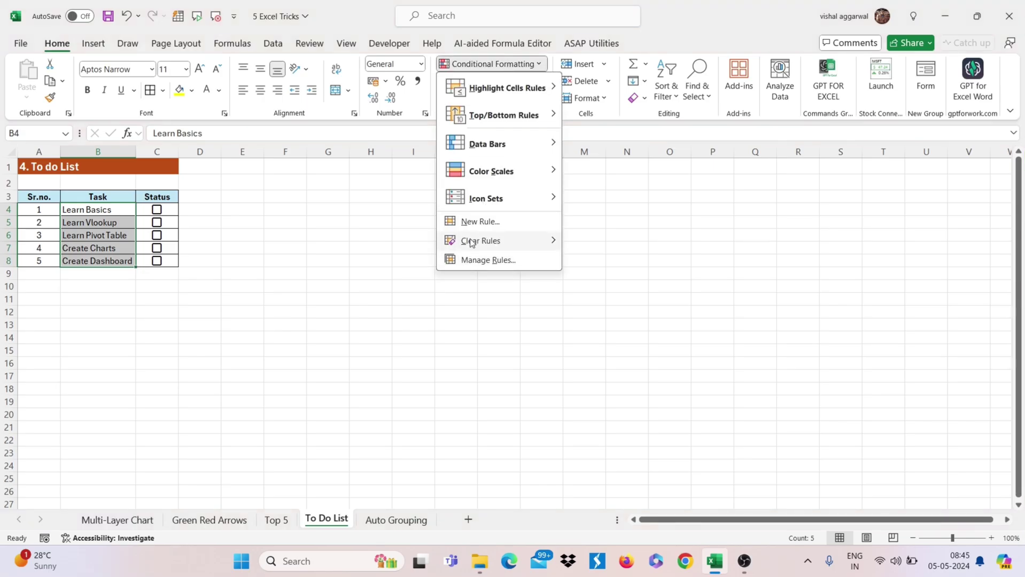
{"action": "left_click", "coordinate": [470, 221]}
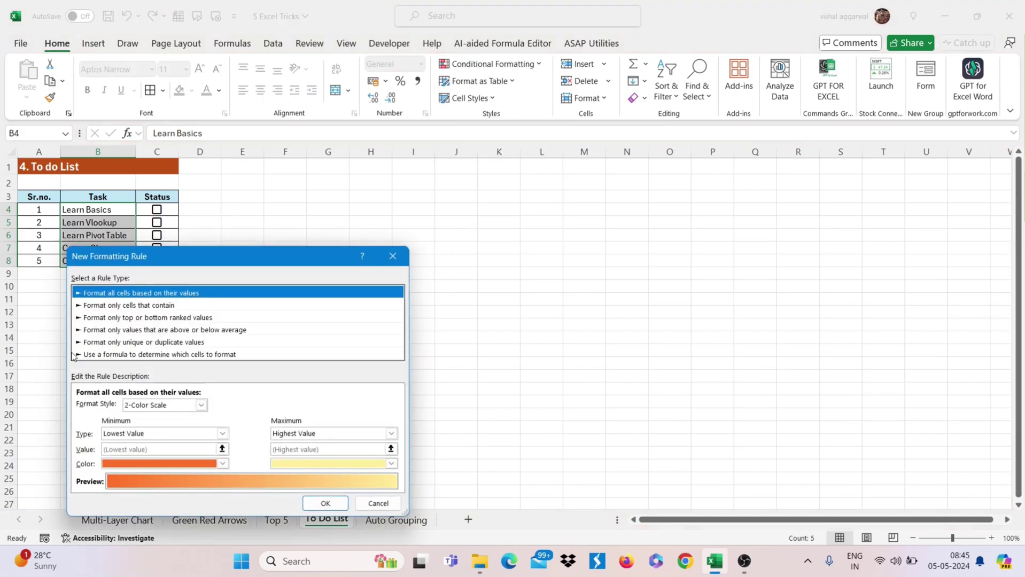
{"action": "left_click", "coordinate": [76, 355]}
- Enter the rule formula =$C4=TRUE with a row-relative reference to the Status cell
{"action": "left_click", "coordinate": [95, 407]}
{"action": "type", "text": "="}
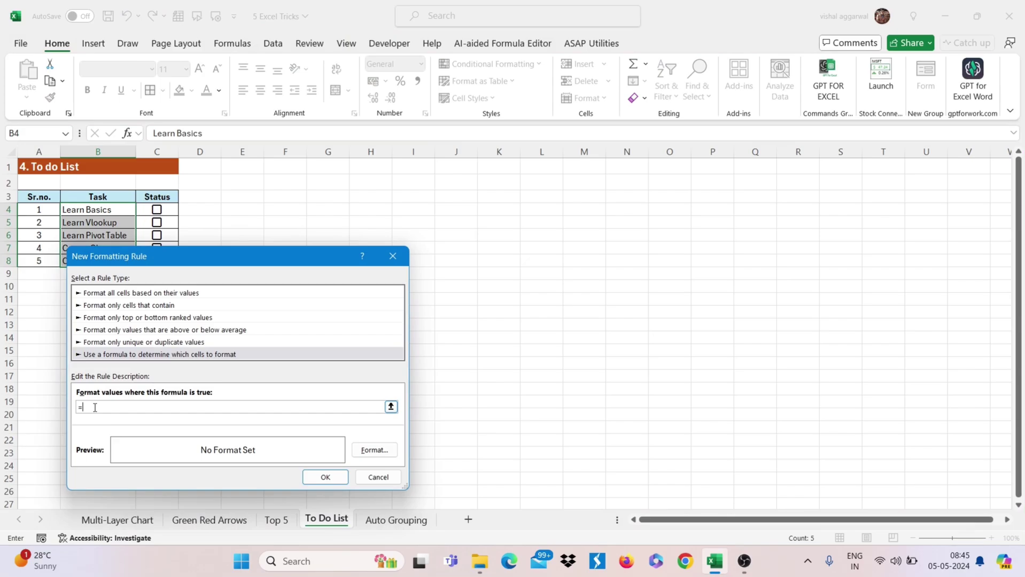
{"action": "left_click", "coordinate": [148, 209]}
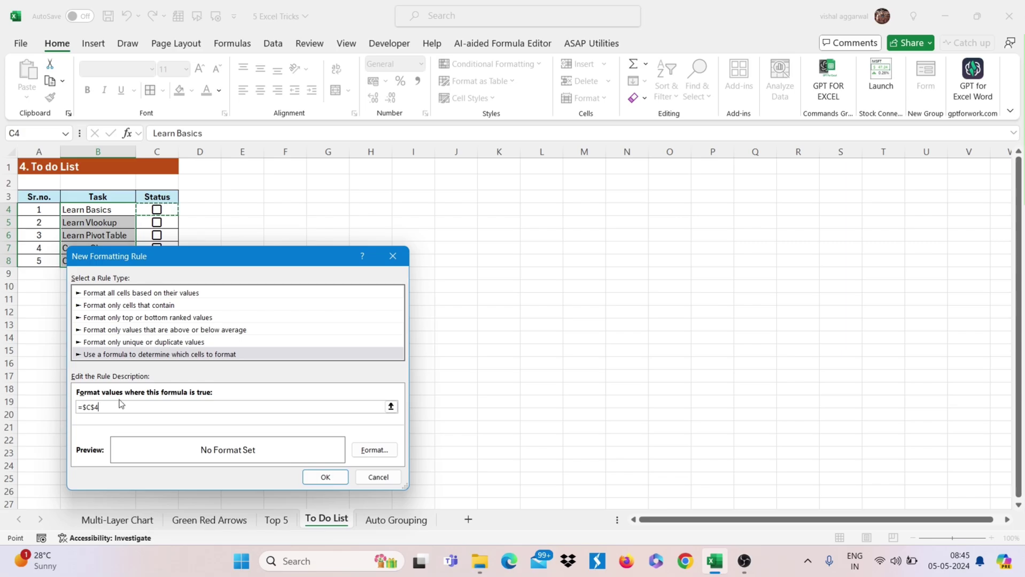
{"action": "left_click", "coordinate": [95, 407]}
{"action": "key", "text": "BackSpace"}
{"action": "left_click", "coordinate": [98, 407]}
{"action": "type", "text": "=TRUE"}
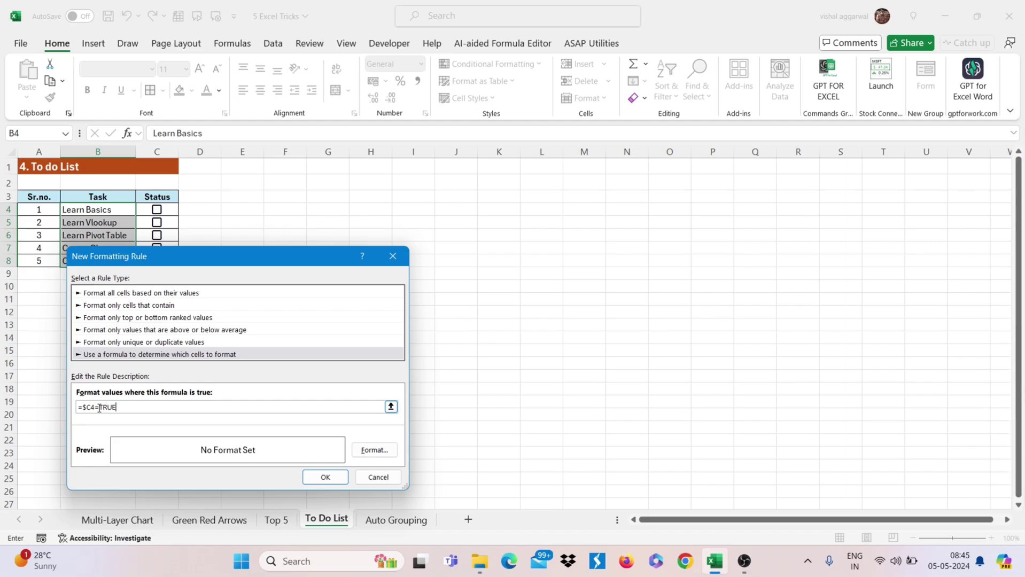
- Give the rule a strikethrough format, tick Learn Basics to test it, and go to Auto Grouping
{"action": "left_click", "coordinate": [357, 450]}
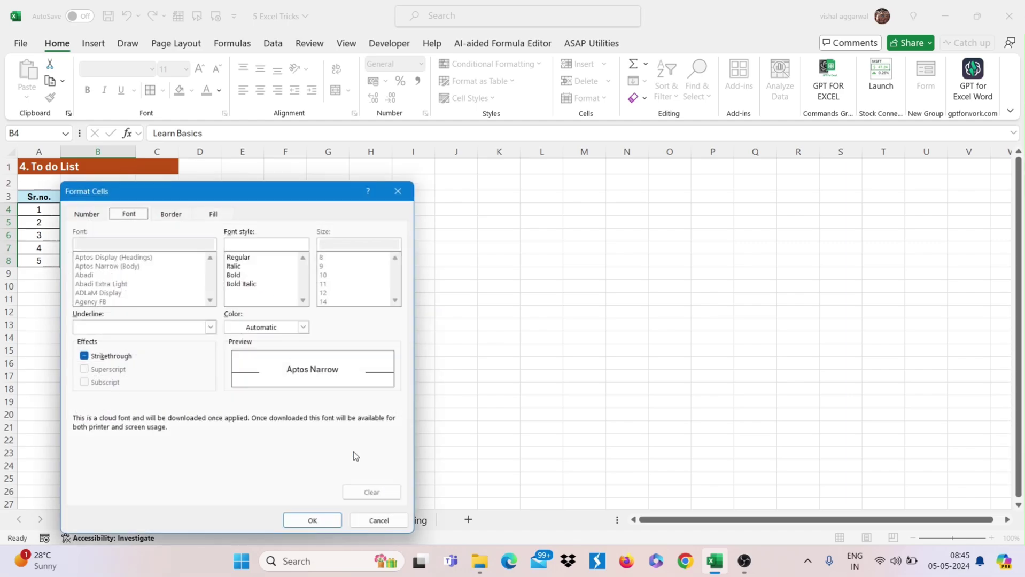
{"action": "left_click", "coordinate": [82, 356]}
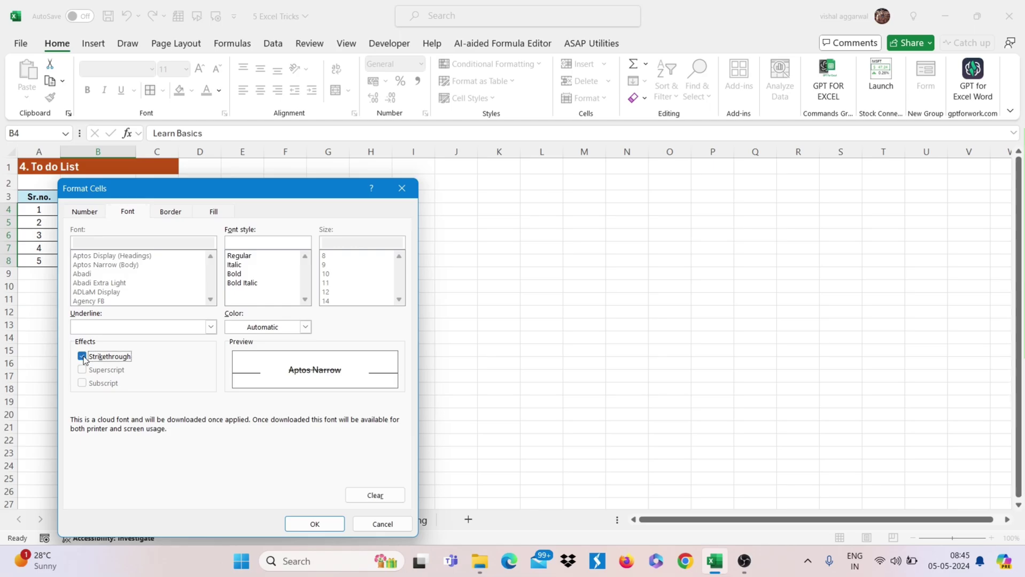
{"action": "left_click", "coordinate": [314, 524]}
{"action": "left_click", "coordinate": [331, 477]}
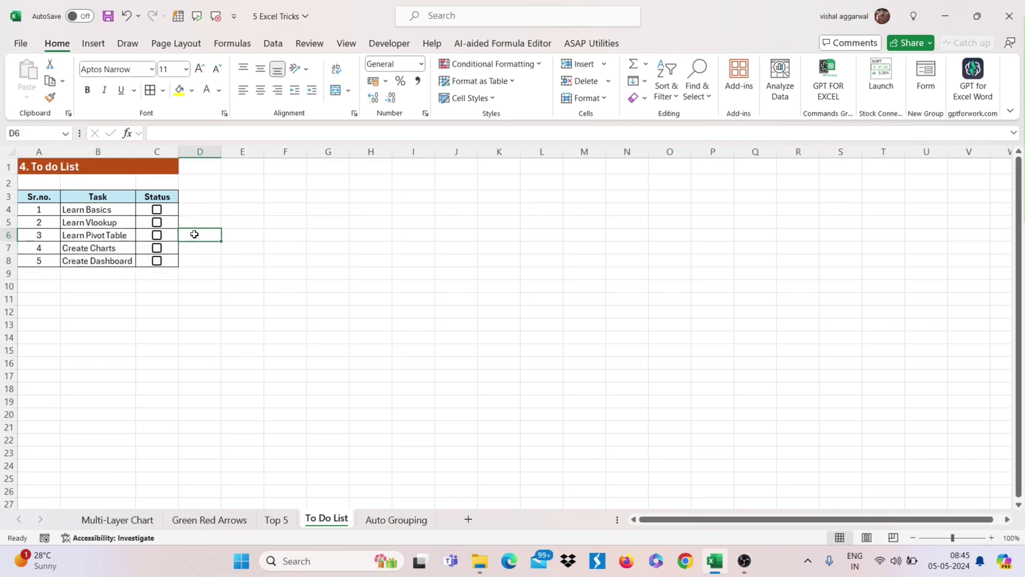
{"action": "left_click", "coordinate": [157, 210]}
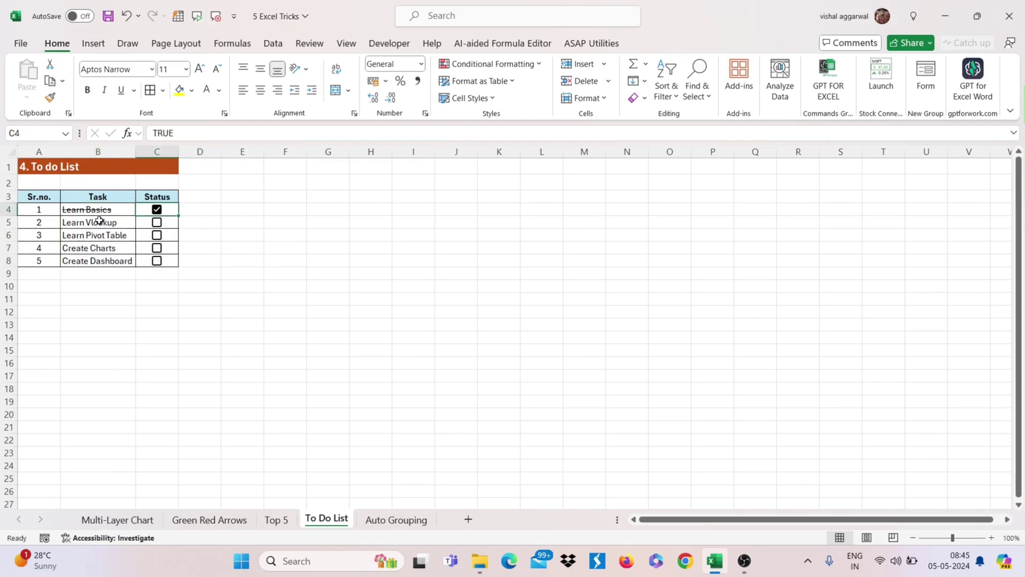
{"action": "key", "text": "ctrl+Page_Down"}
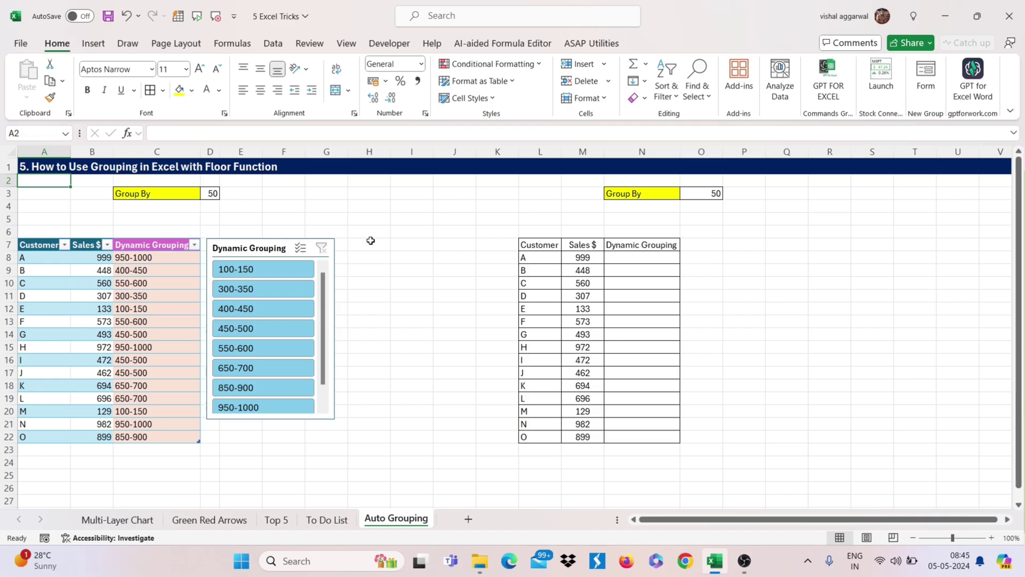
{"action": "left_click", "coordinate": [370, 240]}
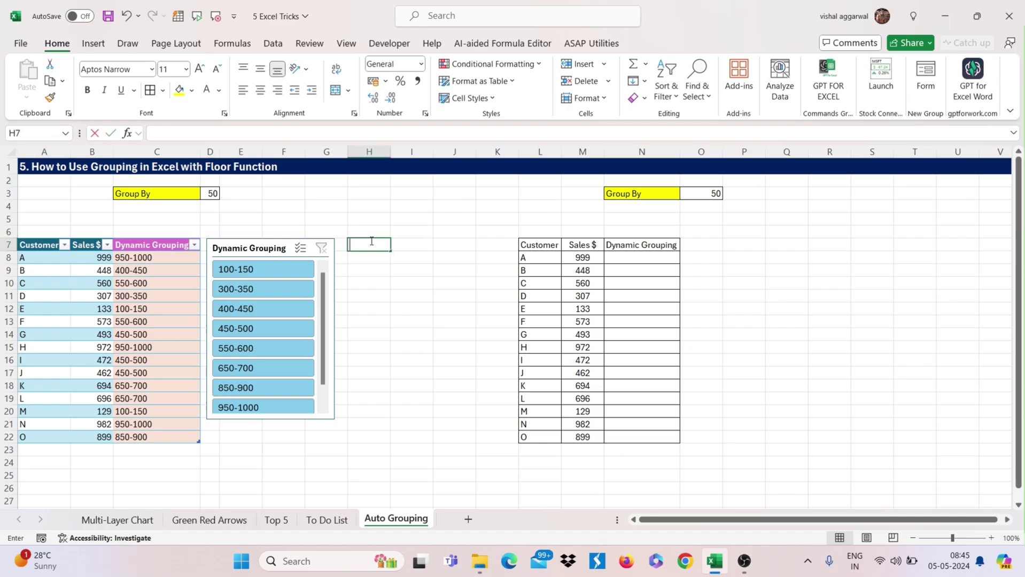
{"action": "left_click", "coordinate": [149, 296]}
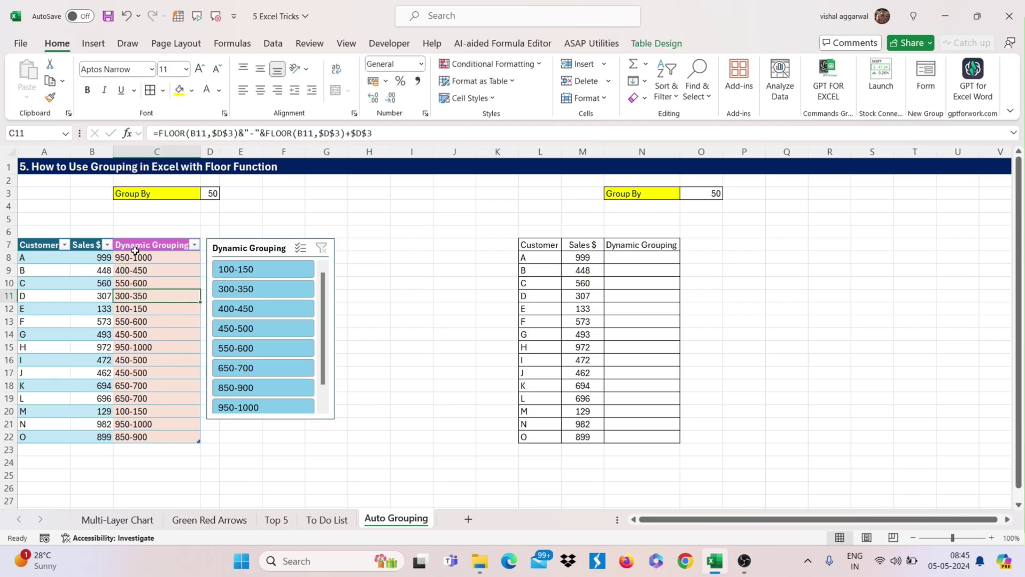
{"action": "left_click_drag", "start_coordinate": [133, 262], "coordinate": [141, 437]}
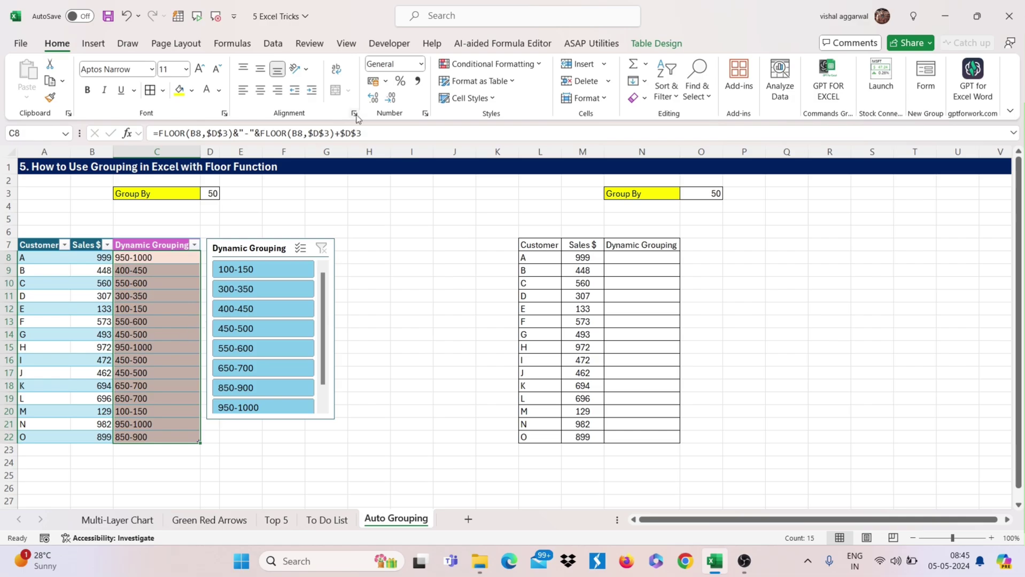
{"action": "left_click", "coordinate": [381, 237]}
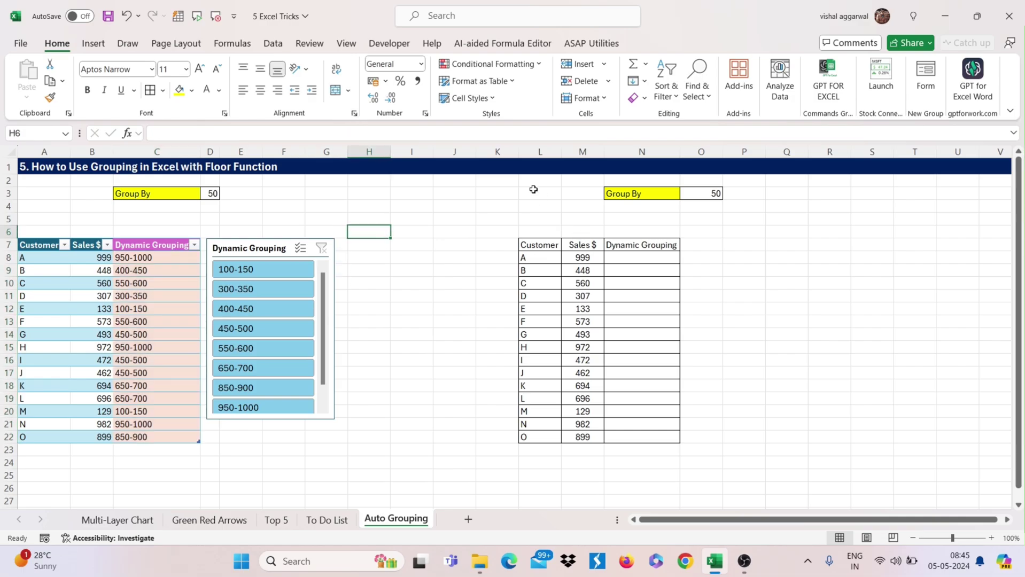
{"action": "left_click_drag", "start_coordinate": [533, 189], "coordinate": [748, 400]}
{"action": "left_click", "coordinate": [739, 303]}
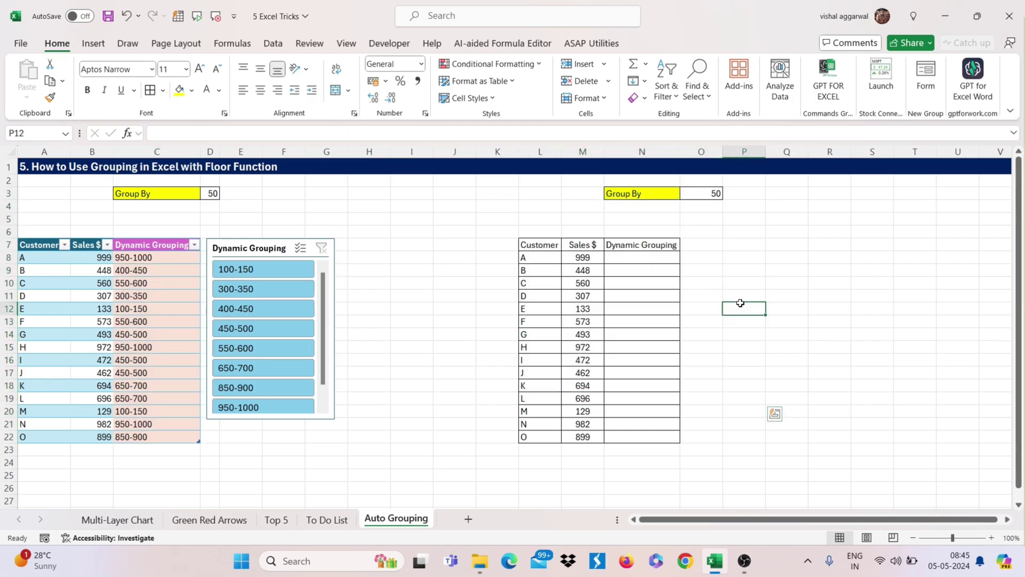
- In N8, start the band formula with the lower bound =FLOOR(M8,$O$3)
{"action": "left_click", "coordinate": [631, 259]}
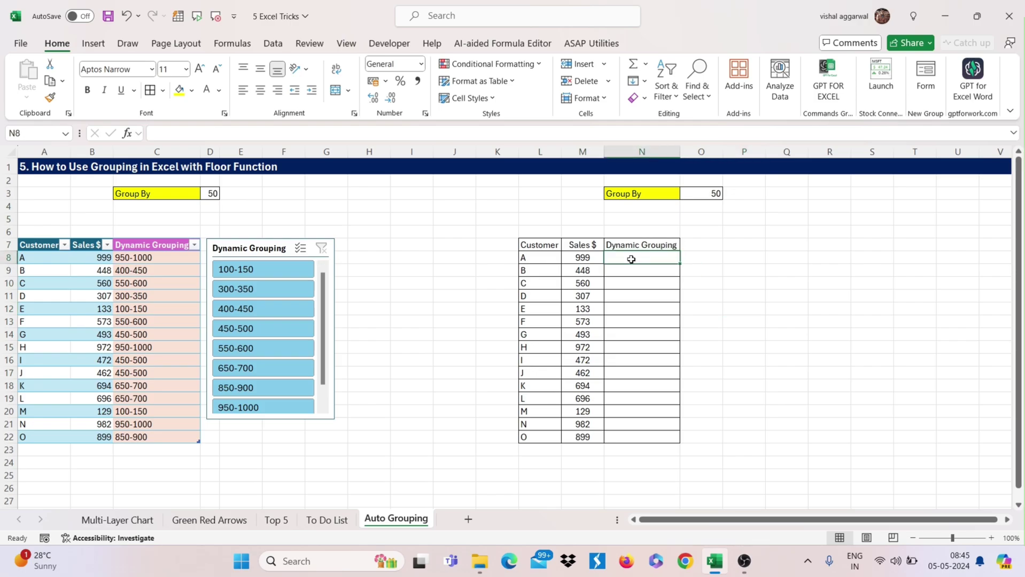
{"action": "type", "text": "=F"}
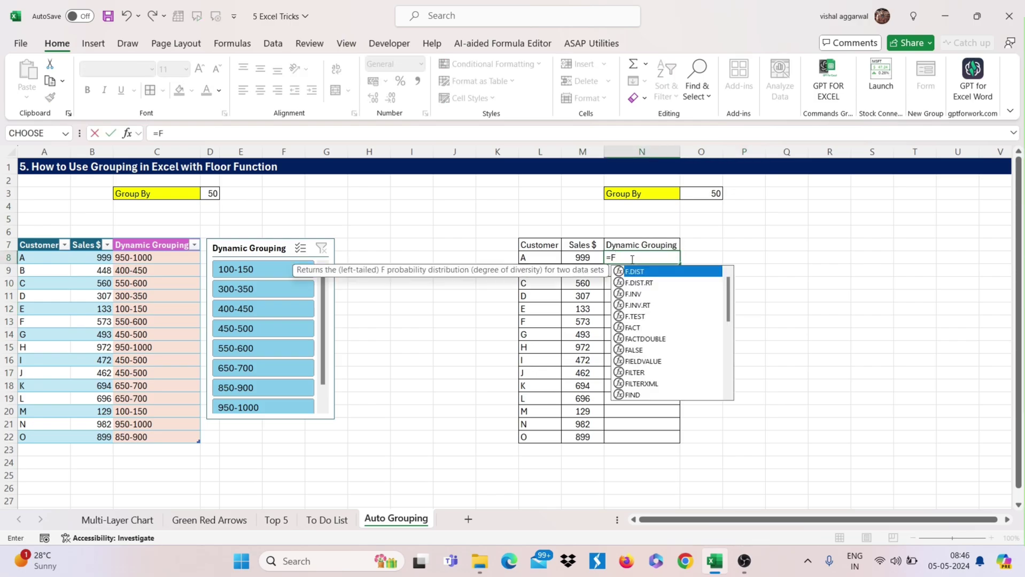
{"action": "type", "text": "LOOR("}
{"action": "left_click", "coordinate": [574, 259]}
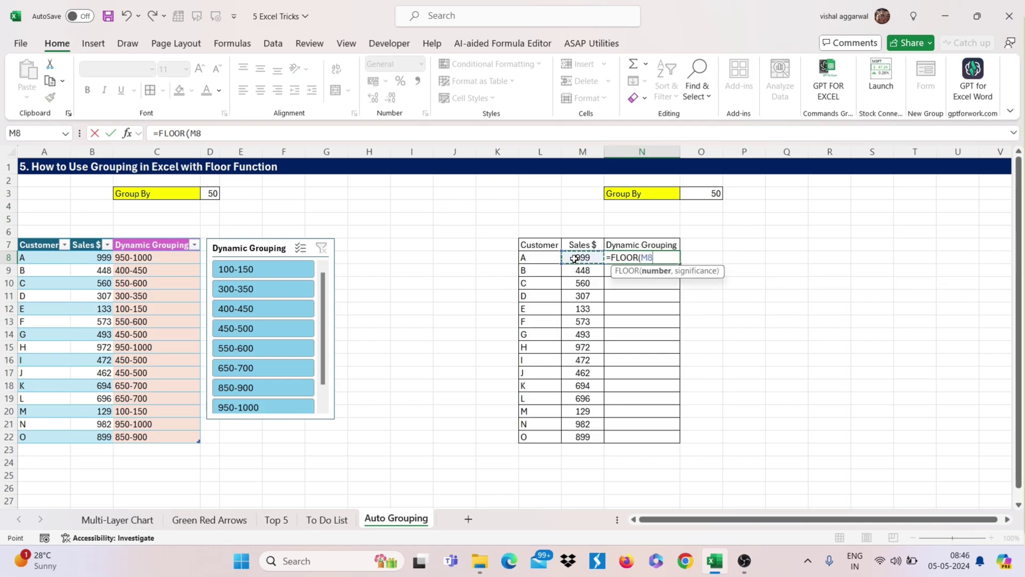
{"action": "type", "text": ","}
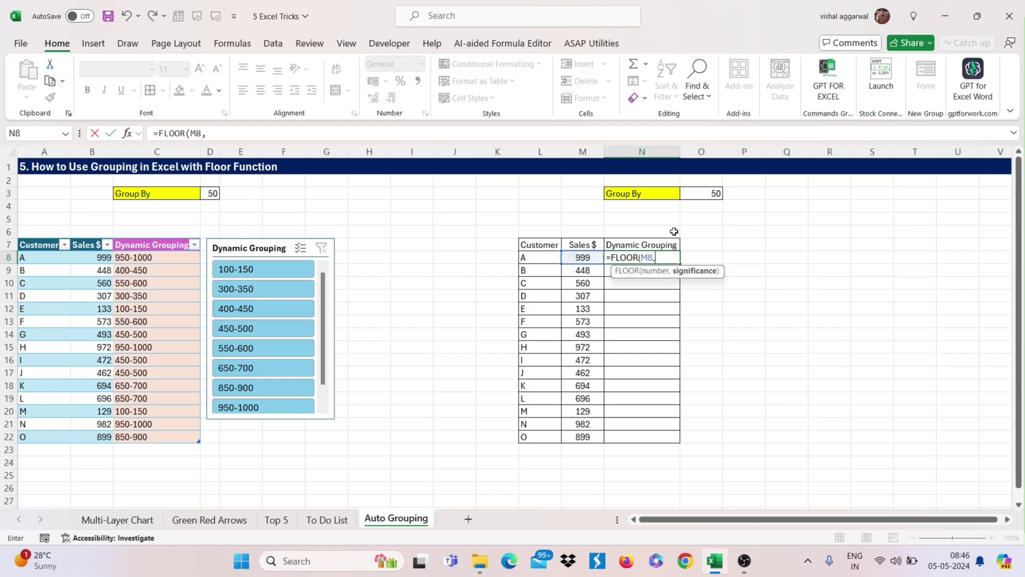
{"action": "left_click", "coordinate": [700, 196]}
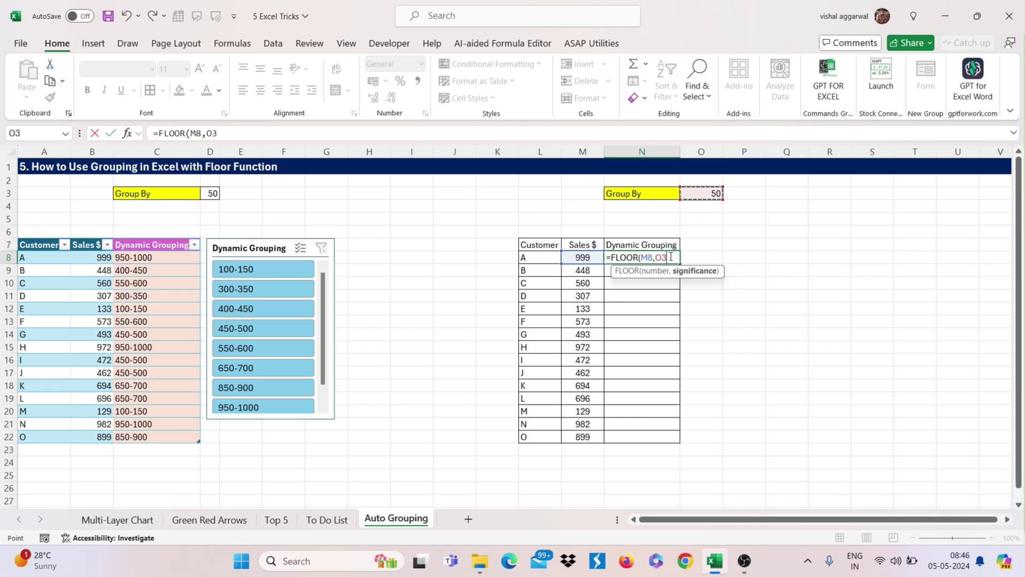
{"action": "double_click", "coordinate": [658, 258]}
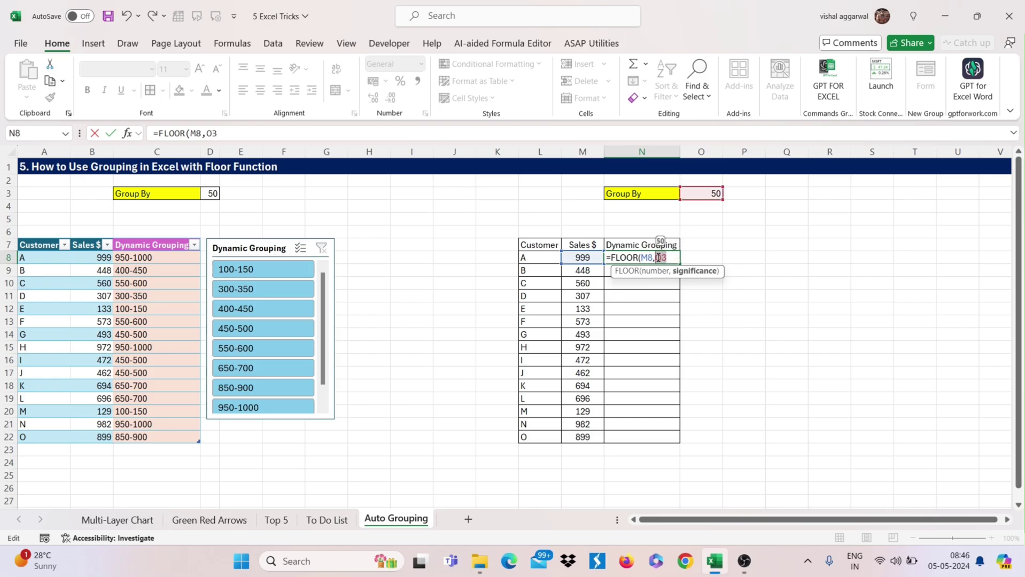
{"action": "key", "text": "F4"}
{"action": "key", "text": "Right"}
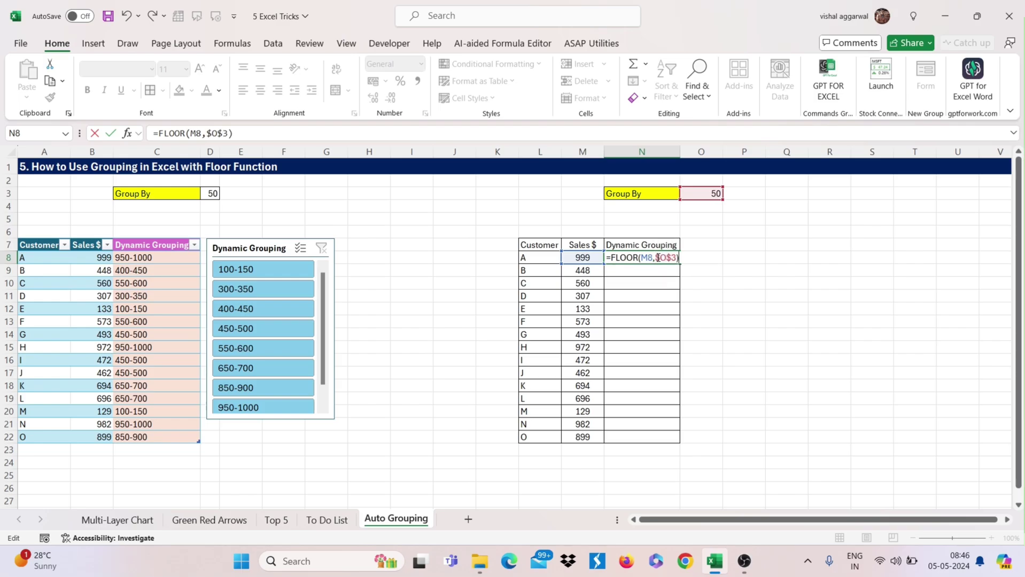
- Append &"-"&FLOOR(M8,$O$3)+$O$3 to add the band's upper bound
{"action": "type", "text": "&\"-\"&FLO"}
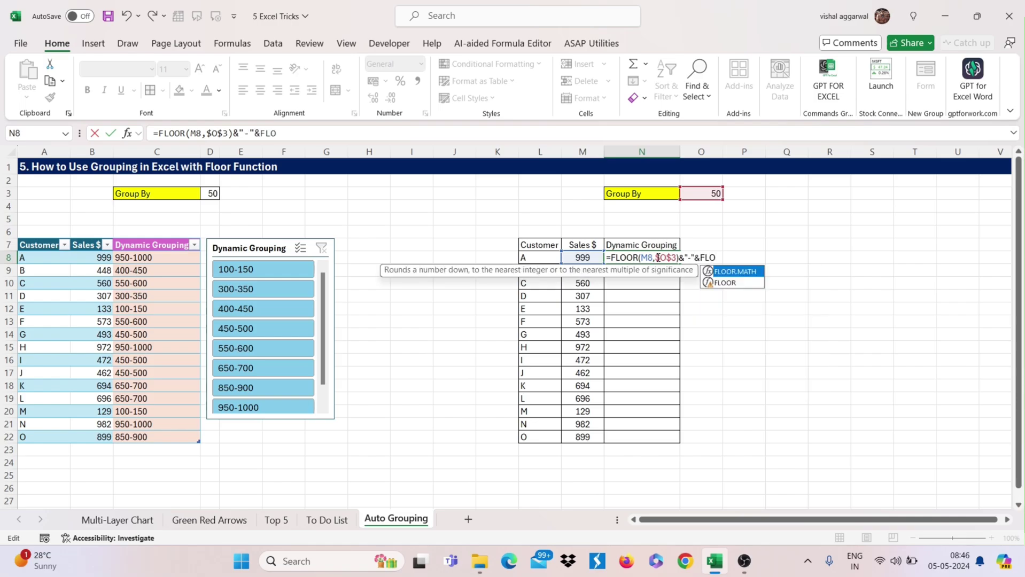
{"action": "key", "text": "Down"}
{"action": "key", "text": "Tab"}
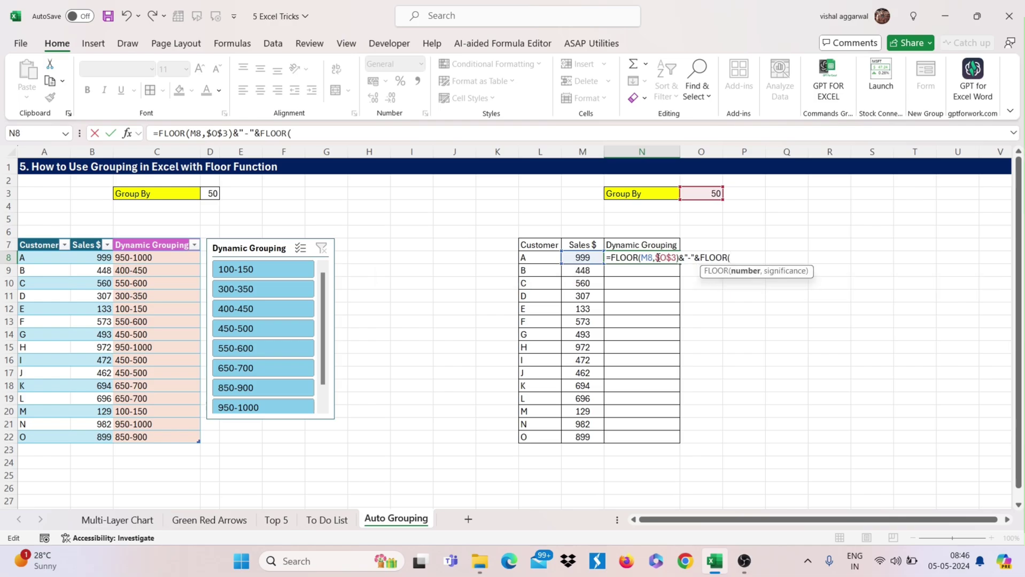
{"action": "left_click", "coordinate": [588, 257]}
{"action": "type", "text": ","}
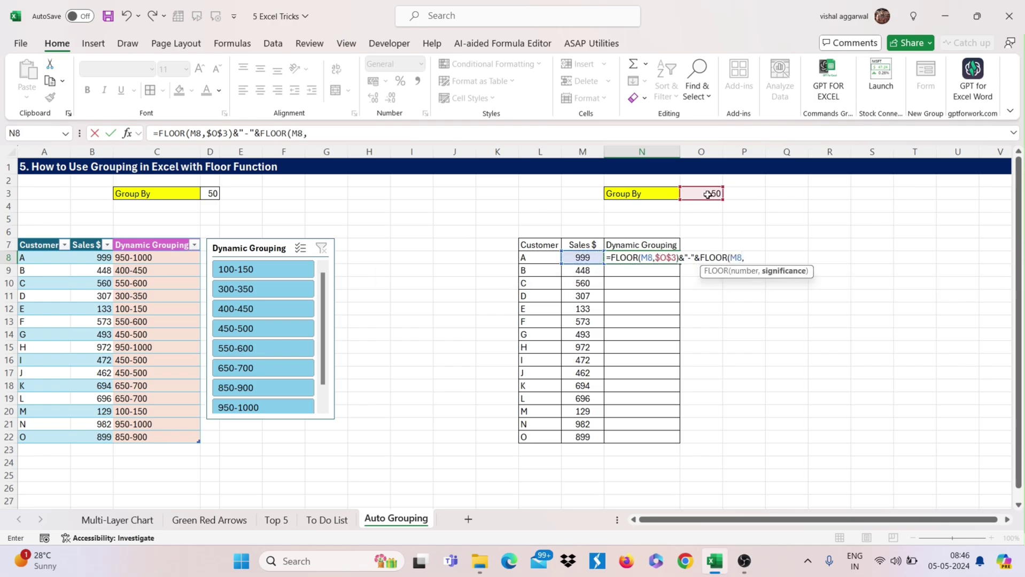
{"action": "left_click", "coordinate": [703, 193]}
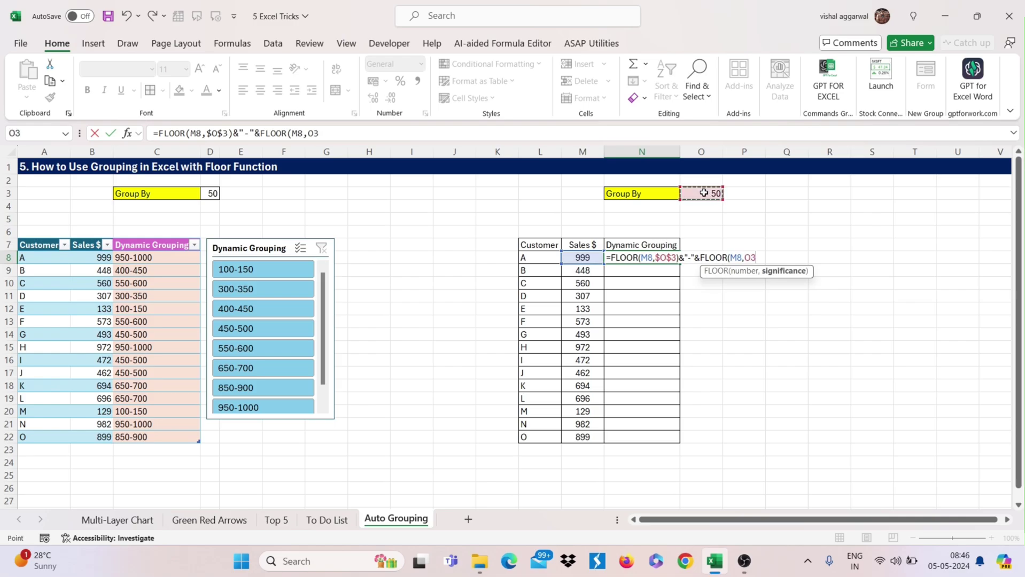
{"action": "key", "text": "F4"}
{"action": "type", "text": ")+"}
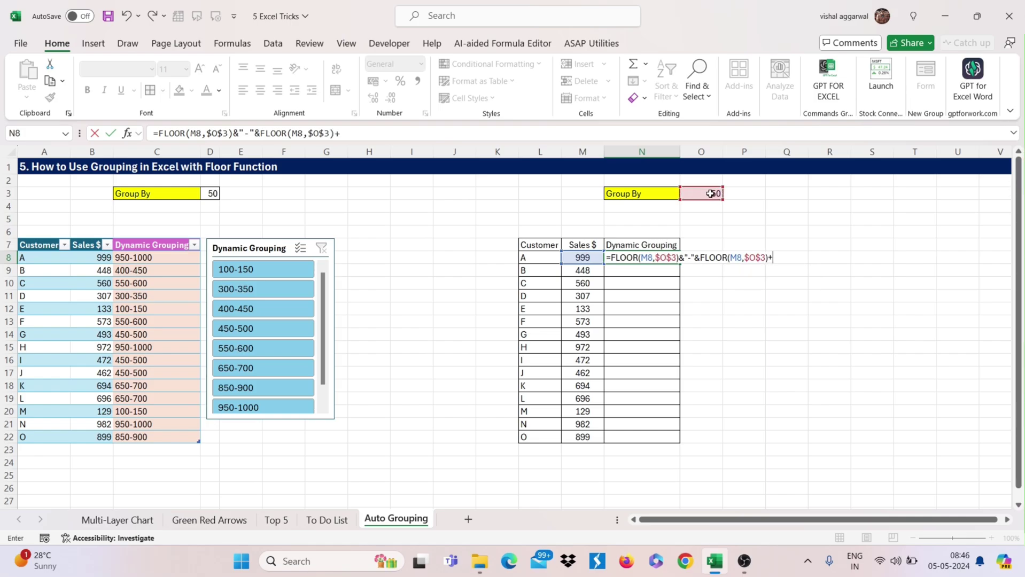
{"action": "left_click", "coordinate": [710, 194]}
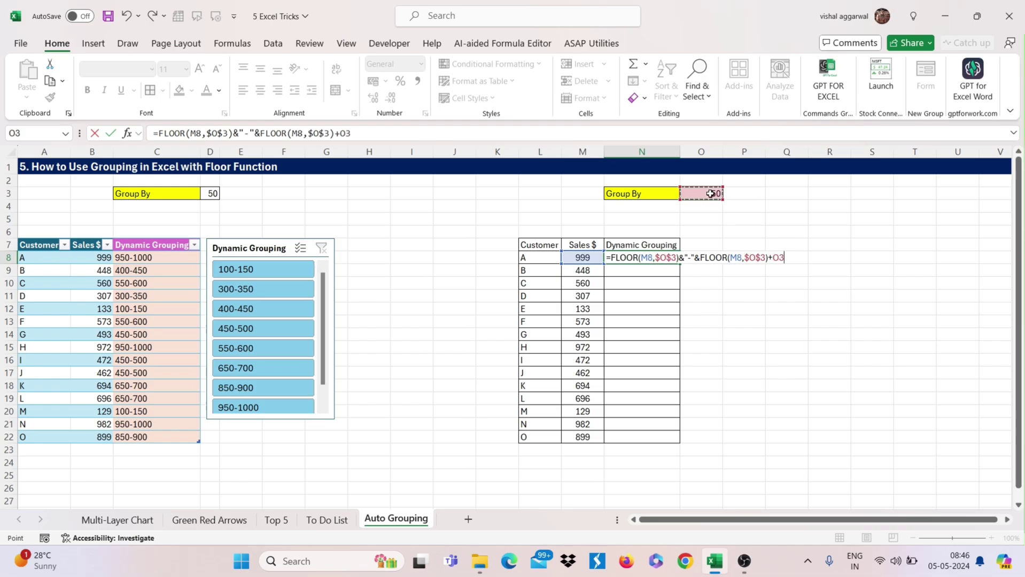
{"action": "key", "text": "F4"}
- Commit N8's grouping formula and fill it down to N22
{"action": "key", "text": "Return"}
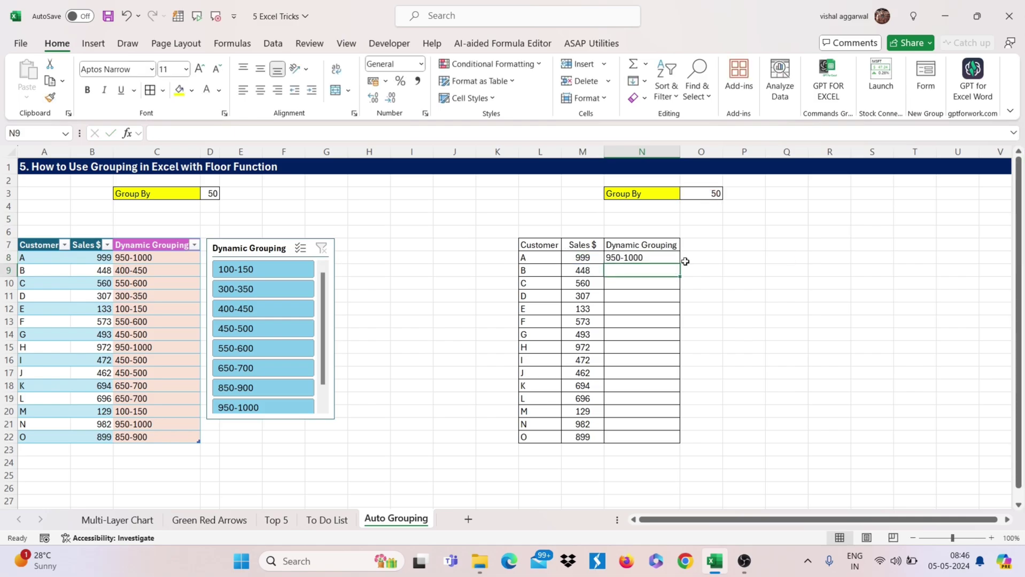
{"action": "left_click", "coordinate": [659, 259]}
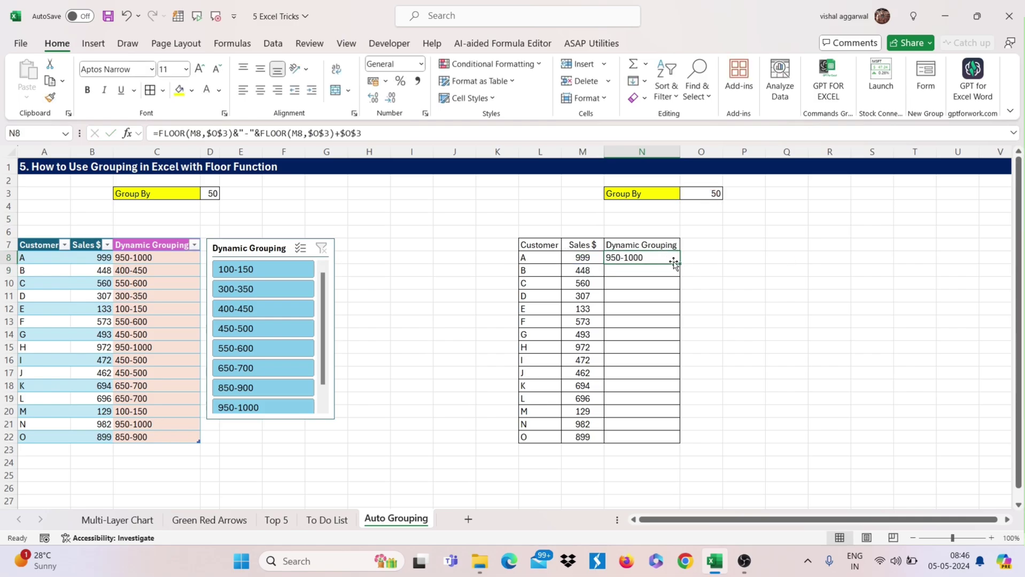
{"action": "left_click_drag", "start_coordinate": [678, 264], "coordinate": [664, 438]}
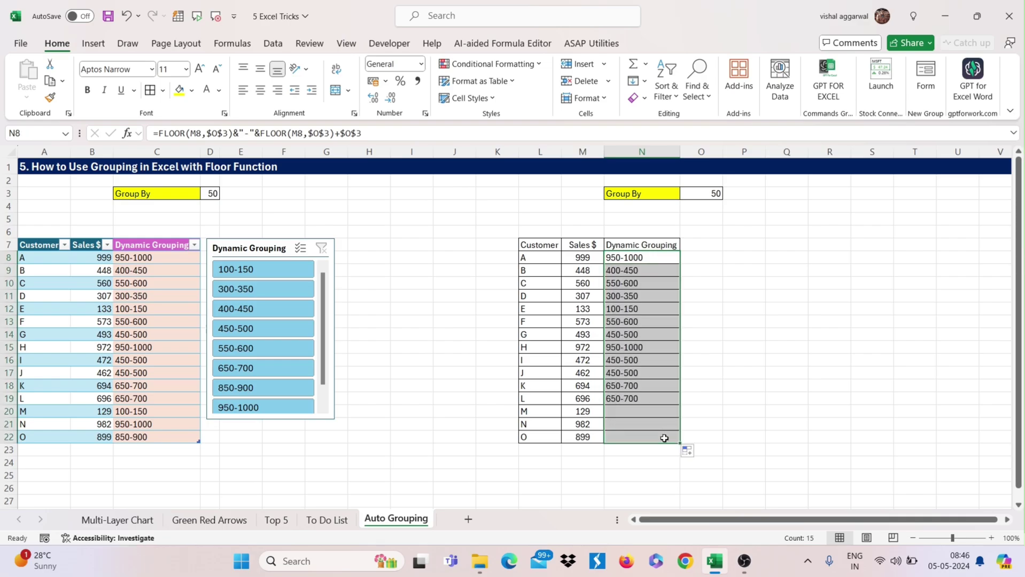
{"action": "left_click", "coordinate": [710, 313]}
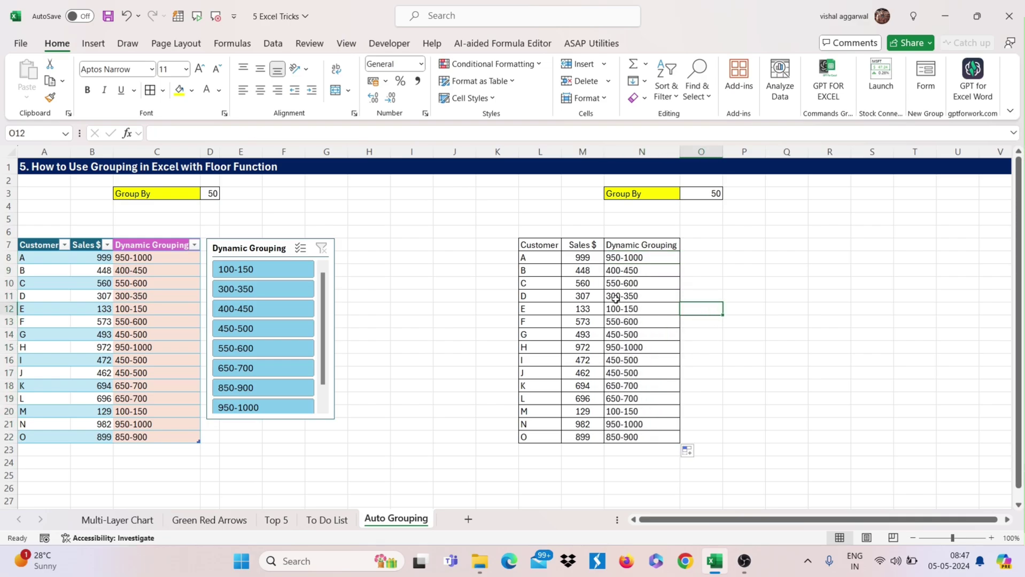
- Set the Group By size in O3 to 100
{"action": "left_click", "coordinate": [570, 244]}
{"action": "left_click", "coordinate": [708, 193]}
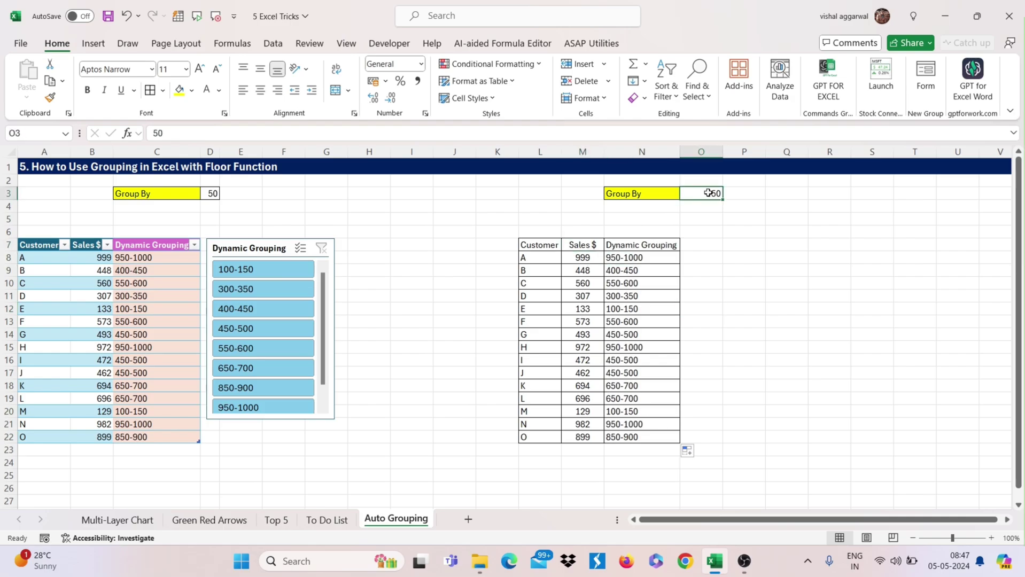
{"action": "type", "text": "100"}
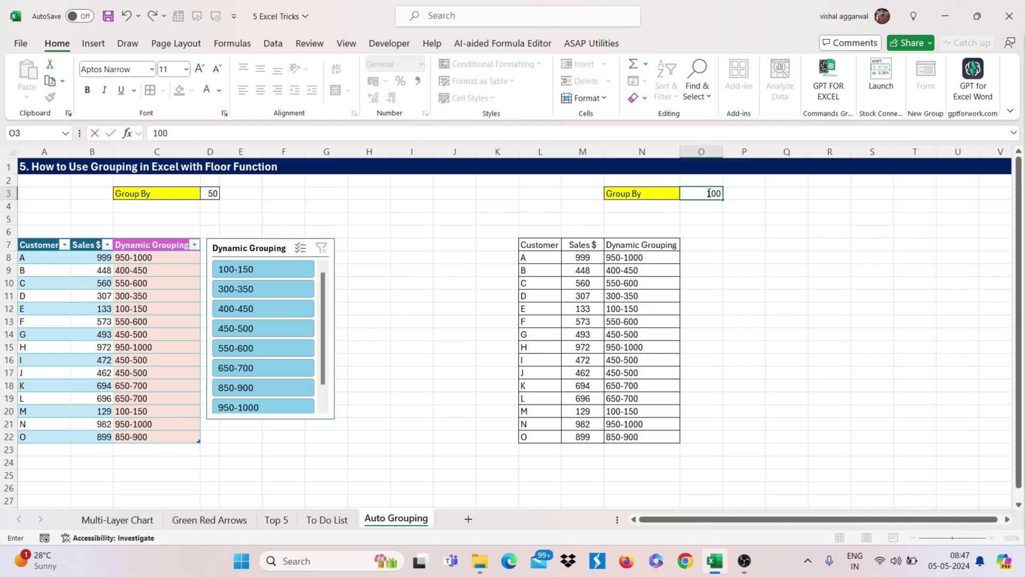
{"action": "key", "text": "Return"}
{"action": "left_click", "coordinate": [642, 244]}
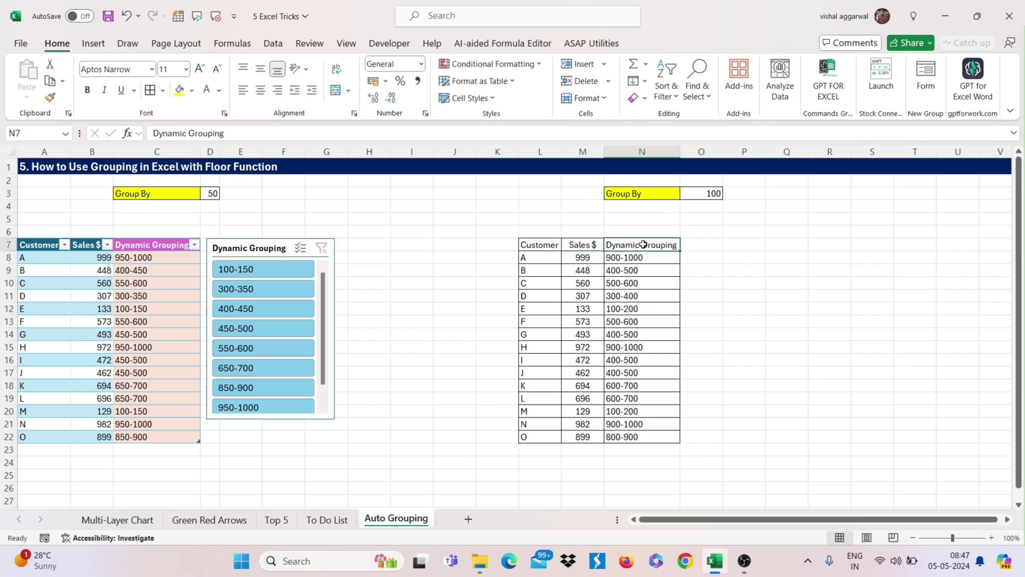
{"action": "left_click", "coordinate": [627, 350]}
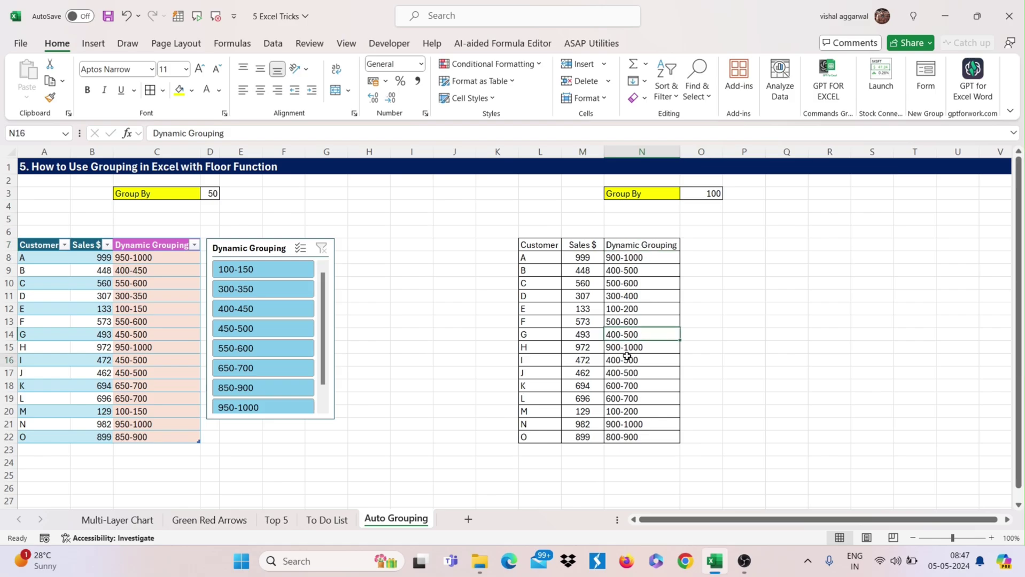
{"action": "left_click", "coordinate": [499, 293]}
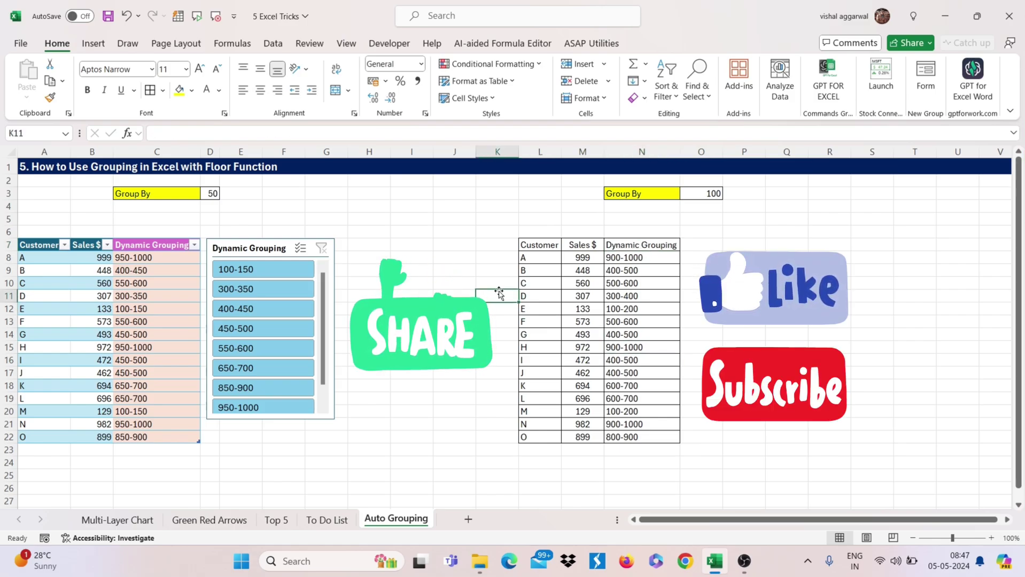